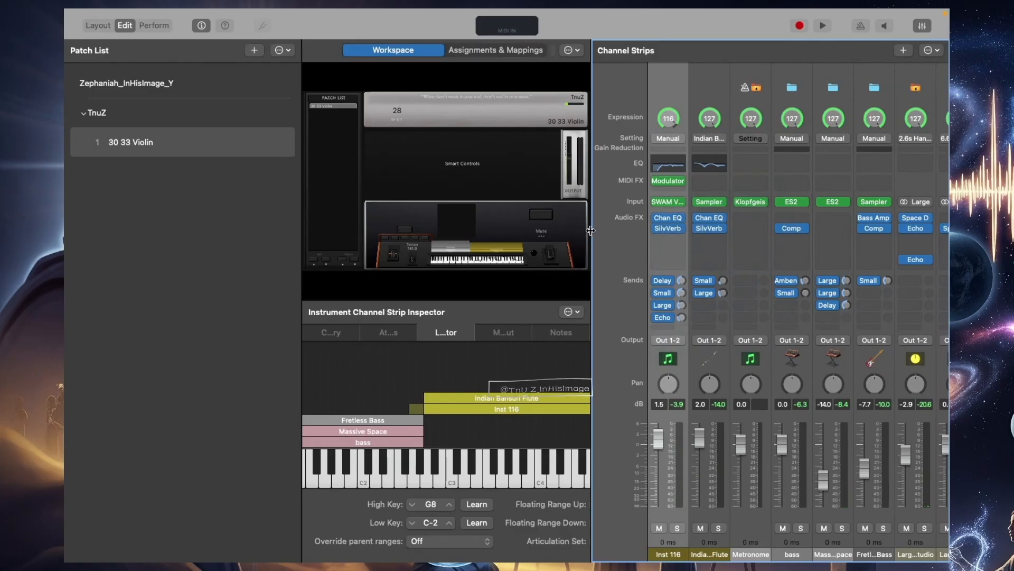
Open the Modulator on the Inst 116 channel strip, switching its LFO off and its envelope on
left_click(666, 180)
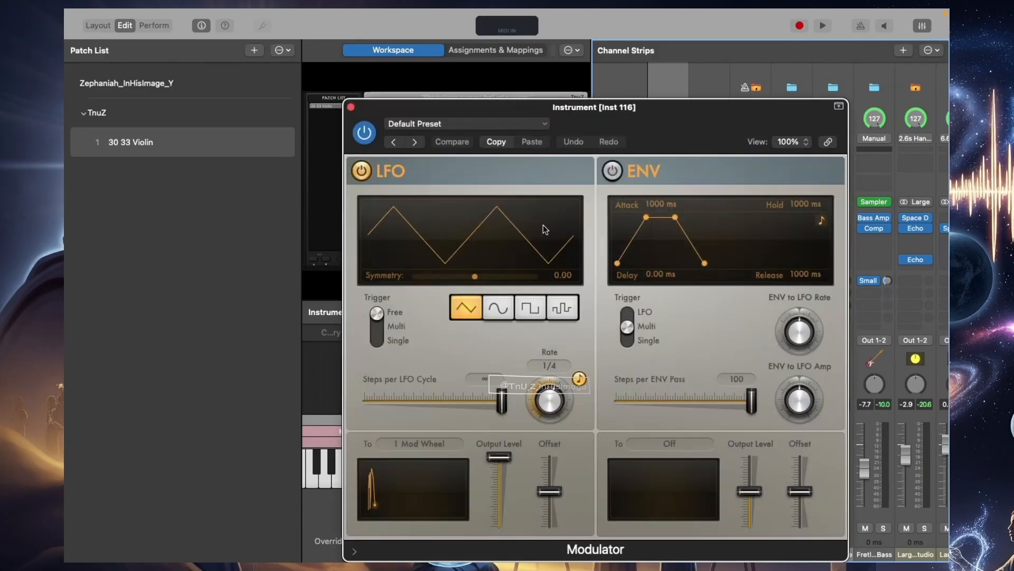
left_click(362, 171)
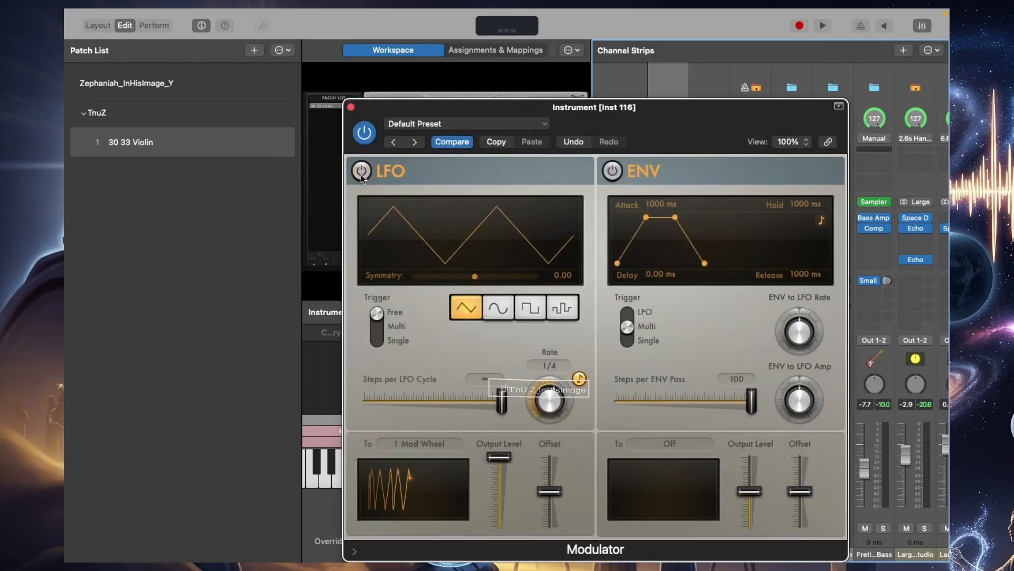
left_click(613, 171)
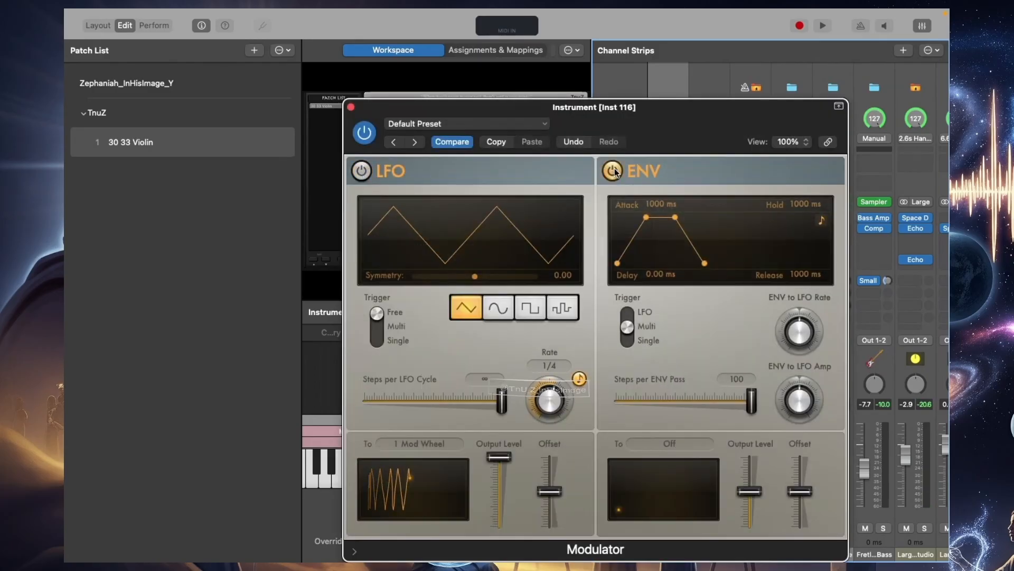
left_click(681, 448)
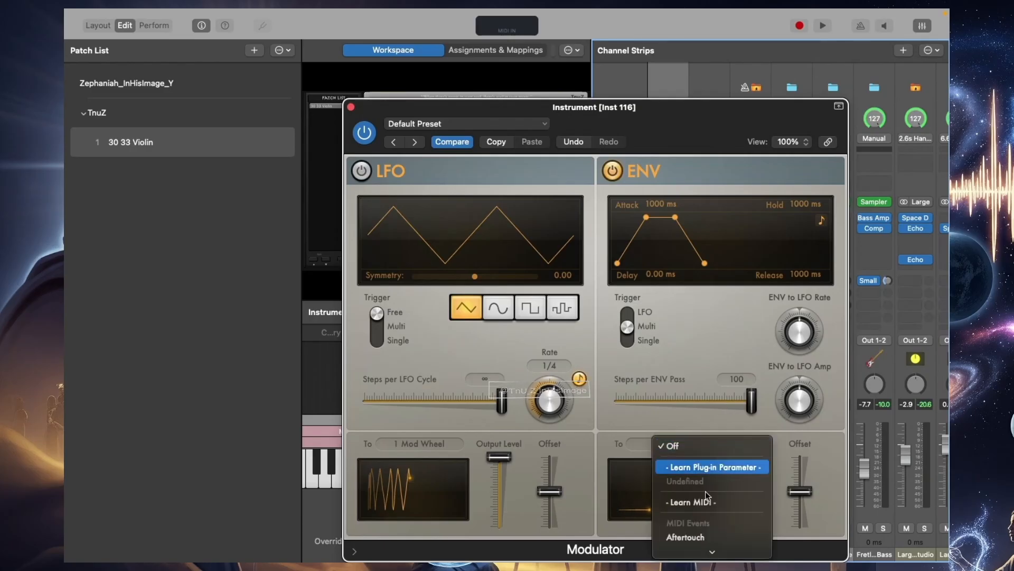
scroll(694, 544, "down", 10)
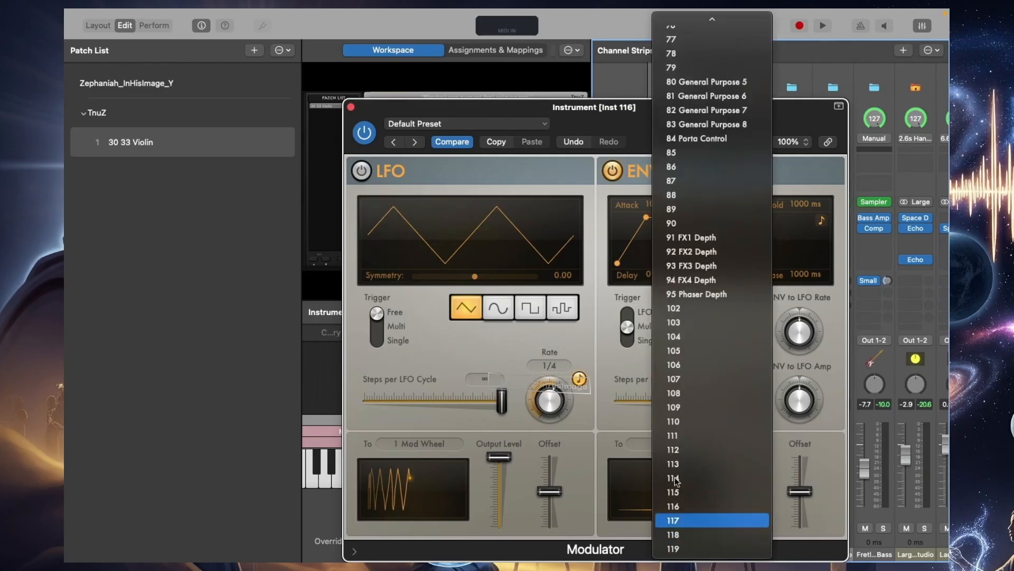
left_click(586, 125)
Move the Modulator window aside and open the SWAM Violin instrument on the Inst 116 channel strip
left_click_drag(675, 121, 389, 76)
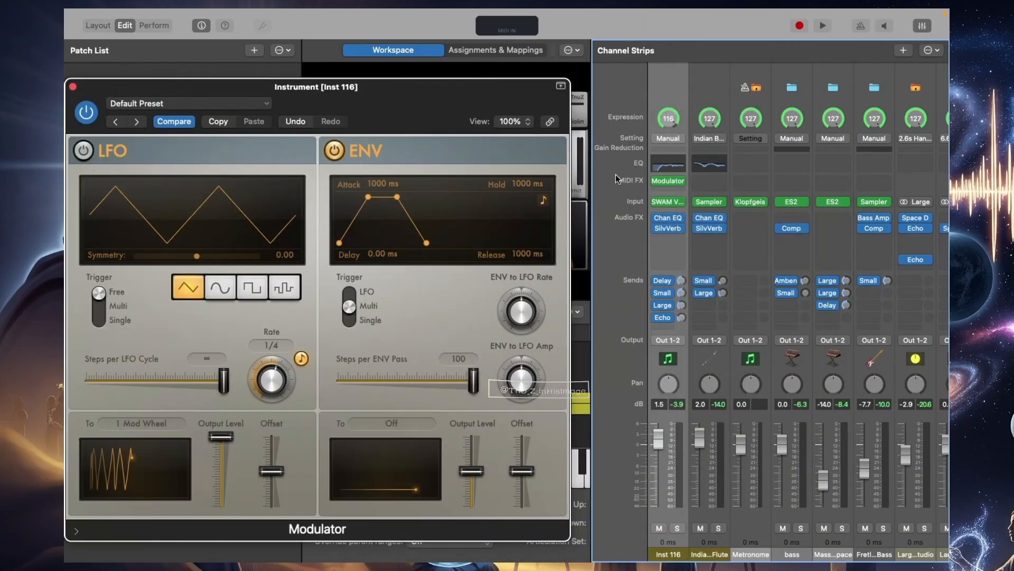
left_click(669, 201)
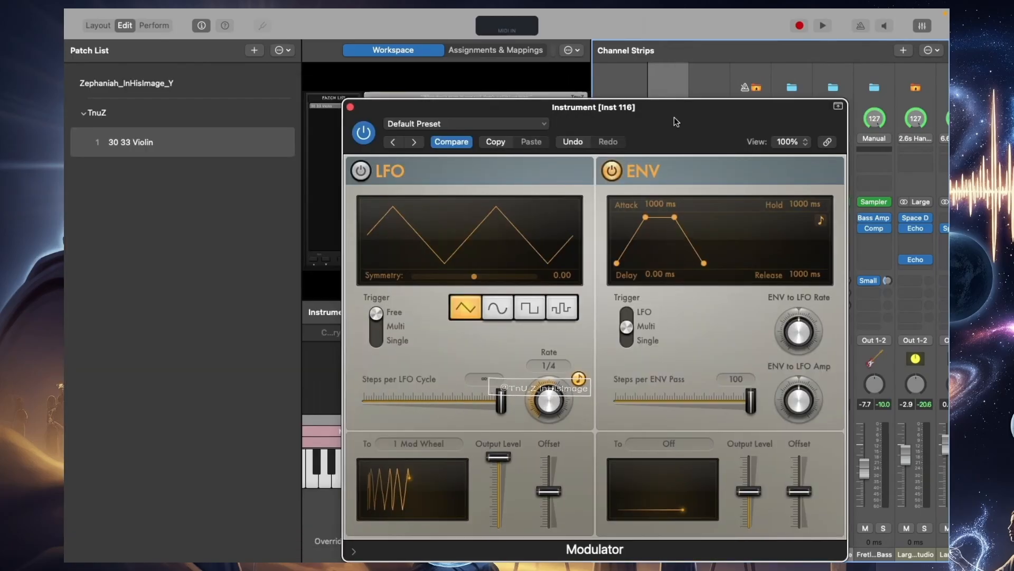
left_click_drag(676, 121, 389, 78)
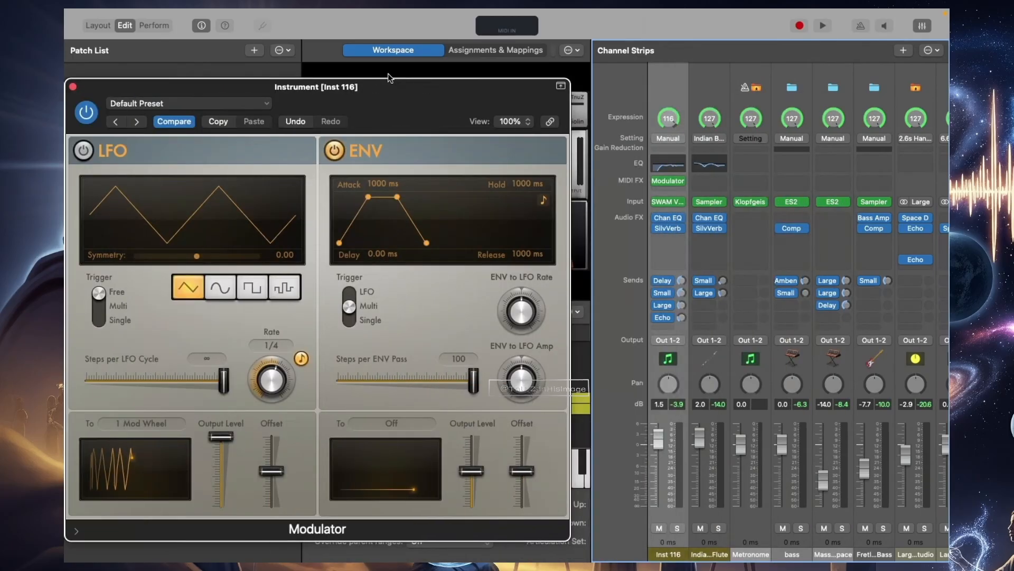
left_click(670, 202)
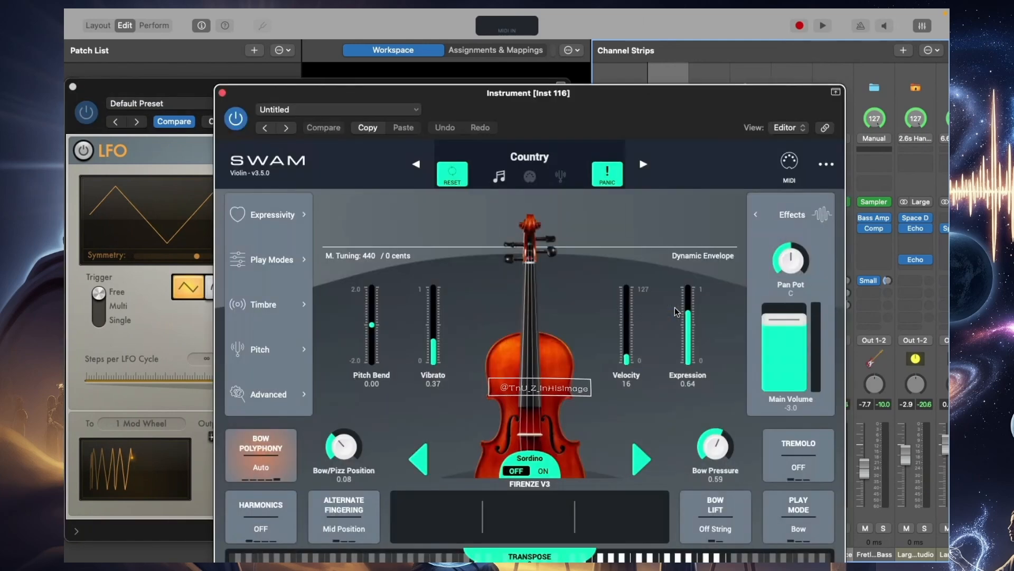
Examine which MIDI controller is assigned to Expression in the violin's controller mapping
left_click(789, 161)
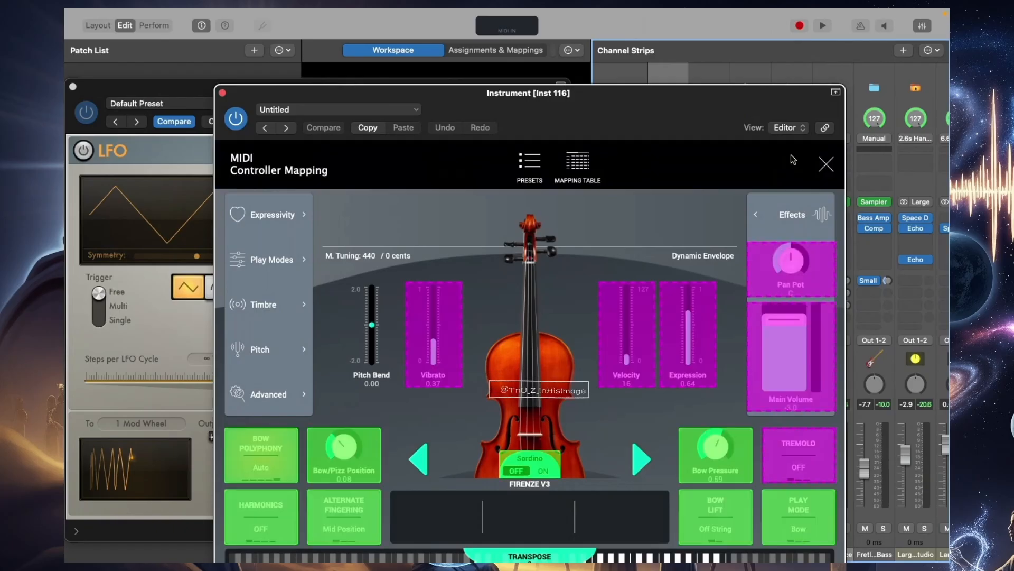
left_click(695, 351)
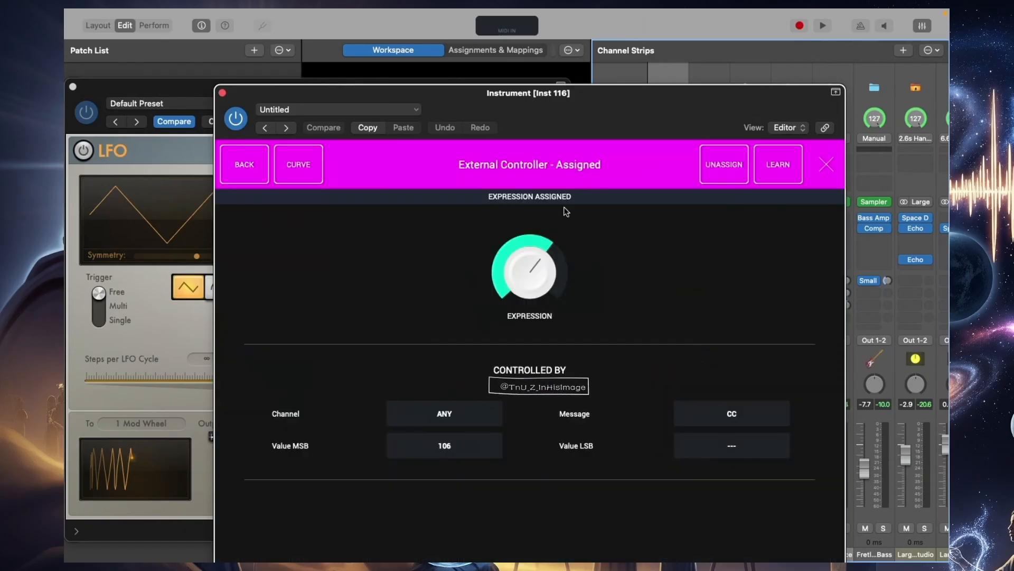
left_click(464, 448)
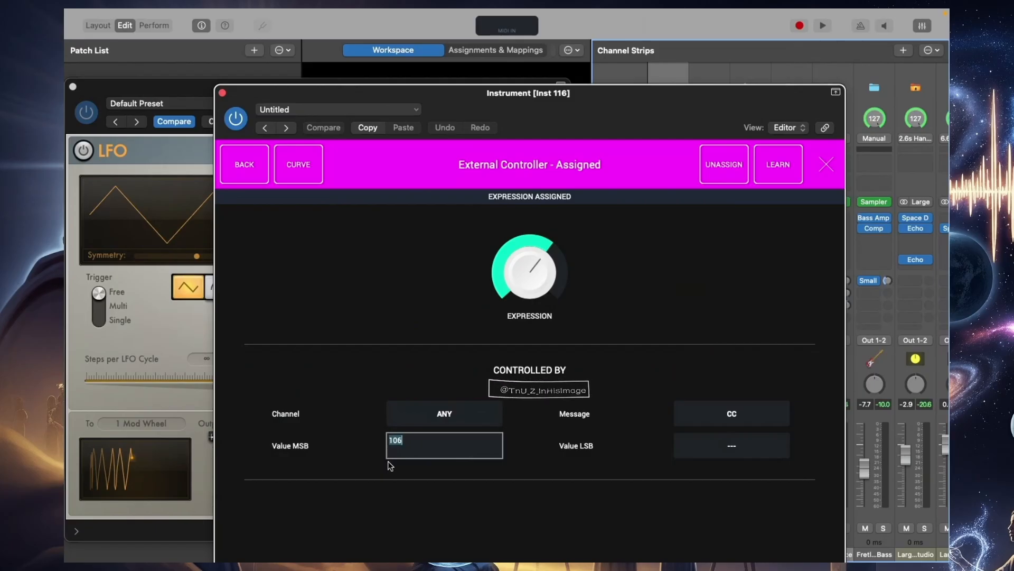
key("Return")
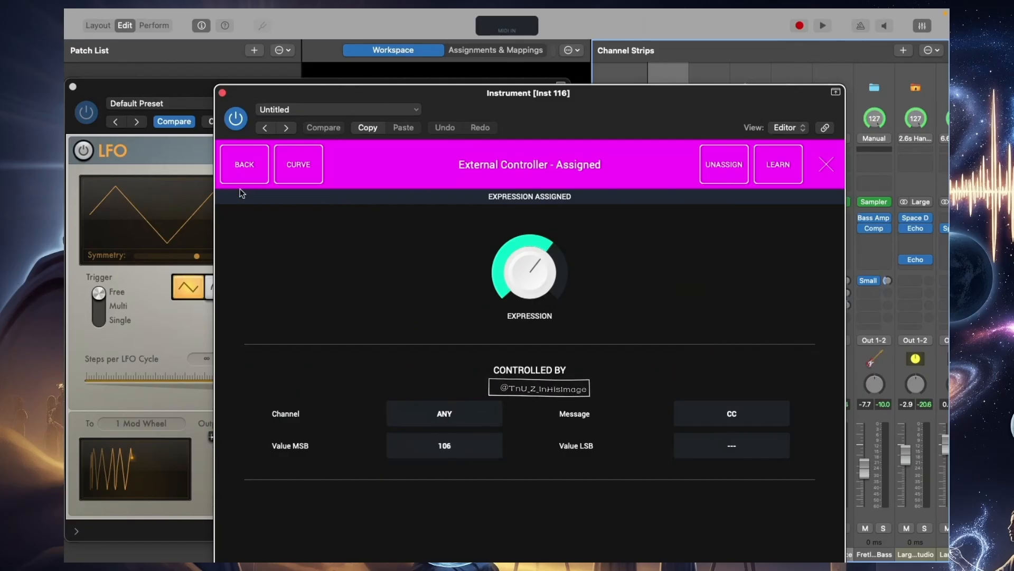
left_click(243, 174)
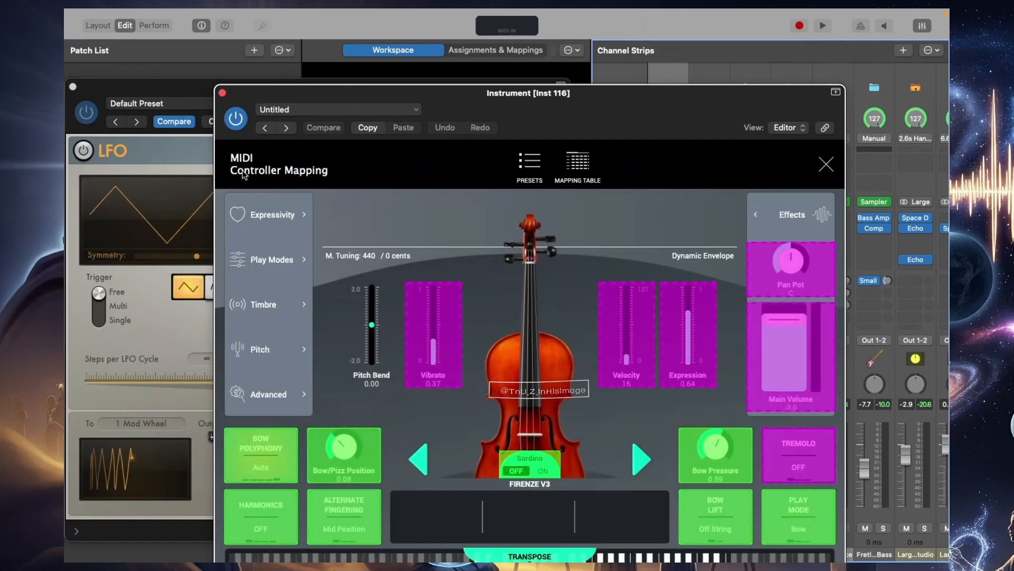
Set the Vibrato Depth controller's MSB value to 107 and leave the controller mapping
left_click(424, 328)
double_click(451, 448)
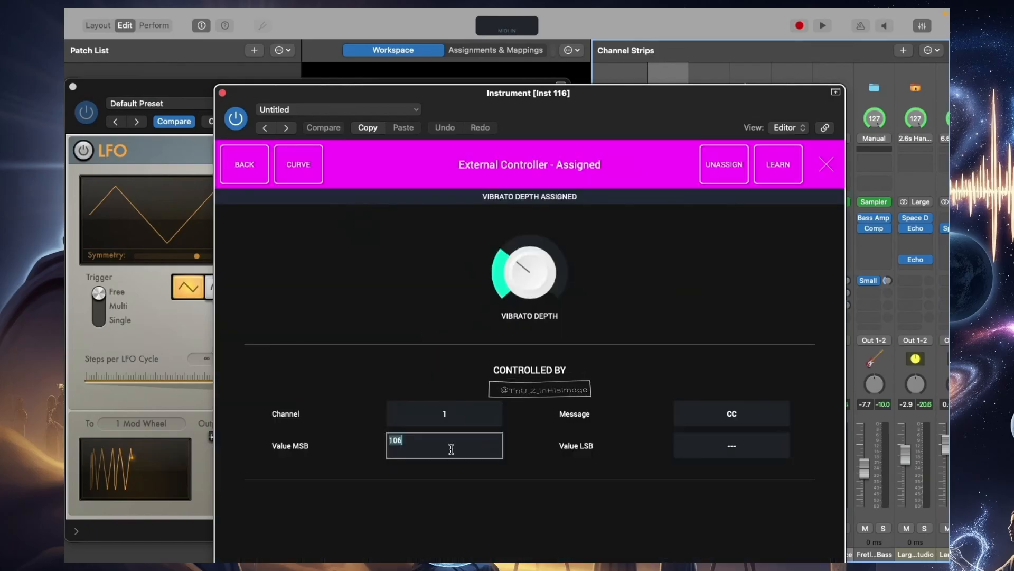
left_click(451, 448)
key("BackSpace")
type("7")
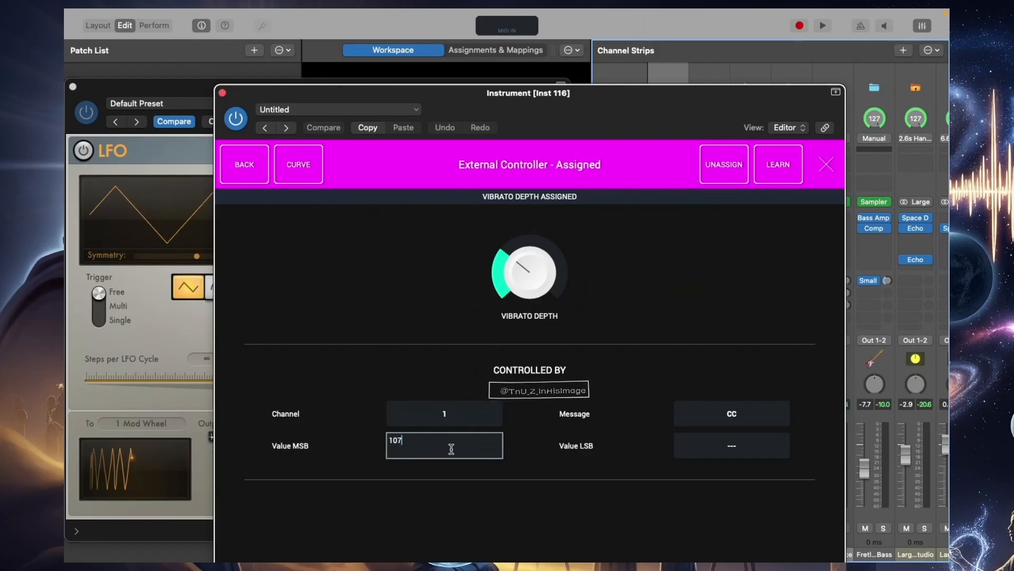
key("Return")
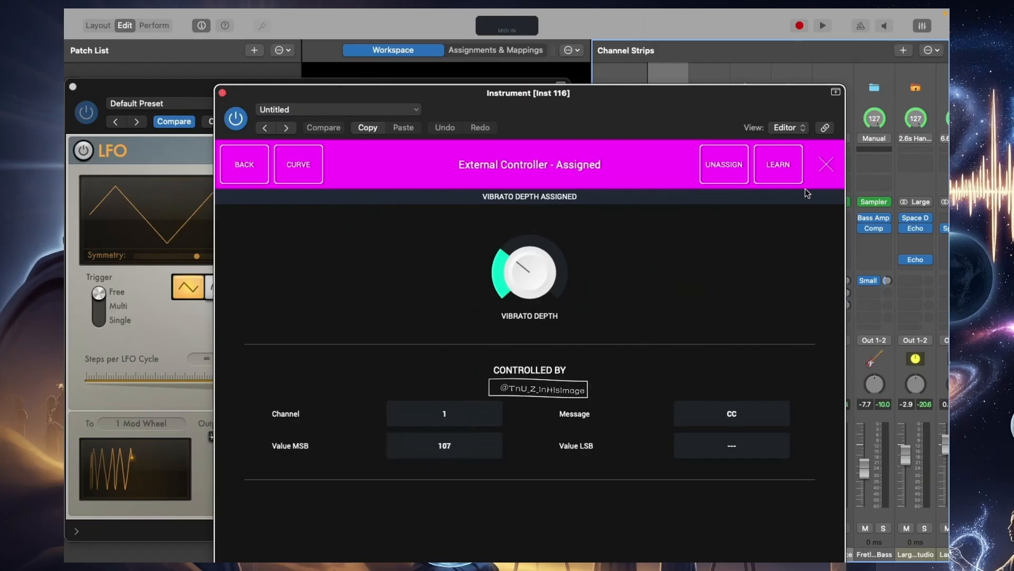
left_click(827, 165)
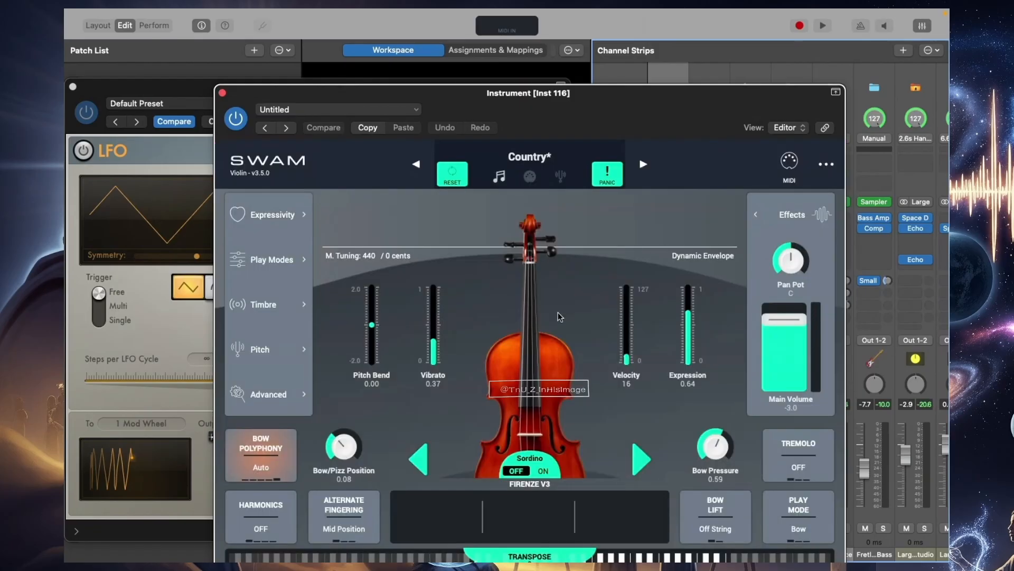
Set the MIDI channel of the Vibrato Depth assignment to ANY and close the violin instrument window
left_click(790, 161)
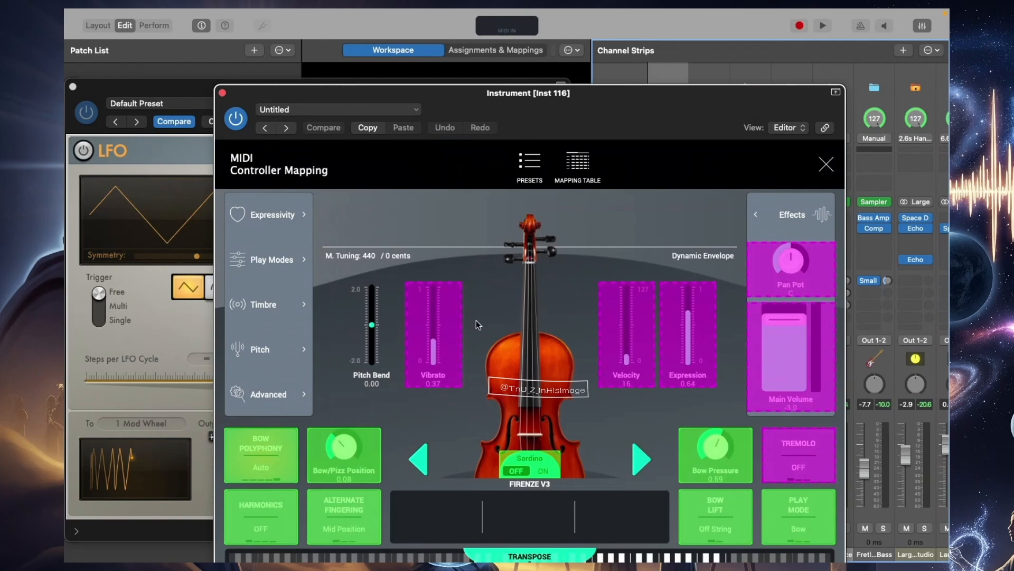
left_click(428, 328)
left_click(459, 412)
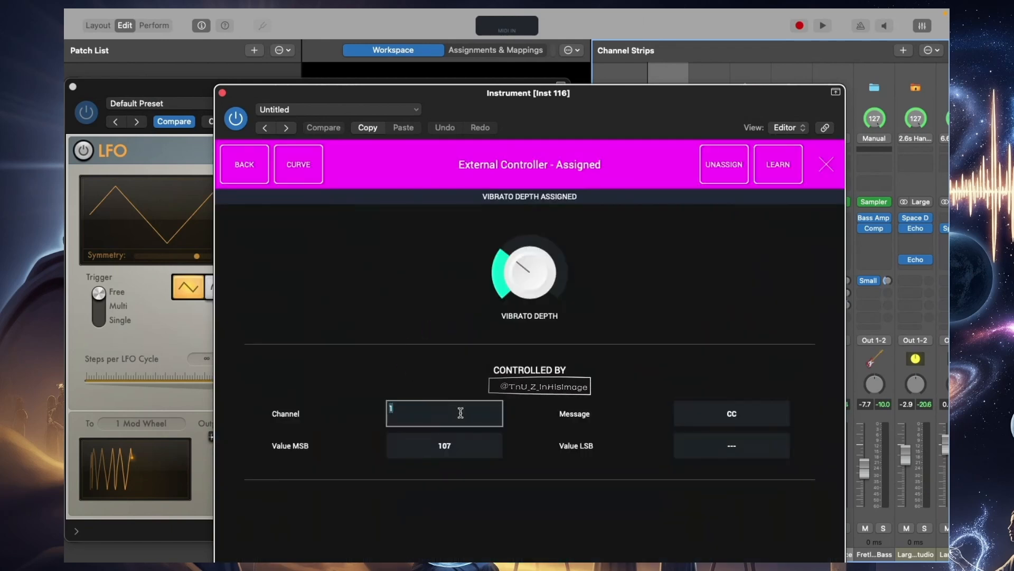
type("ANY")
key("Return")
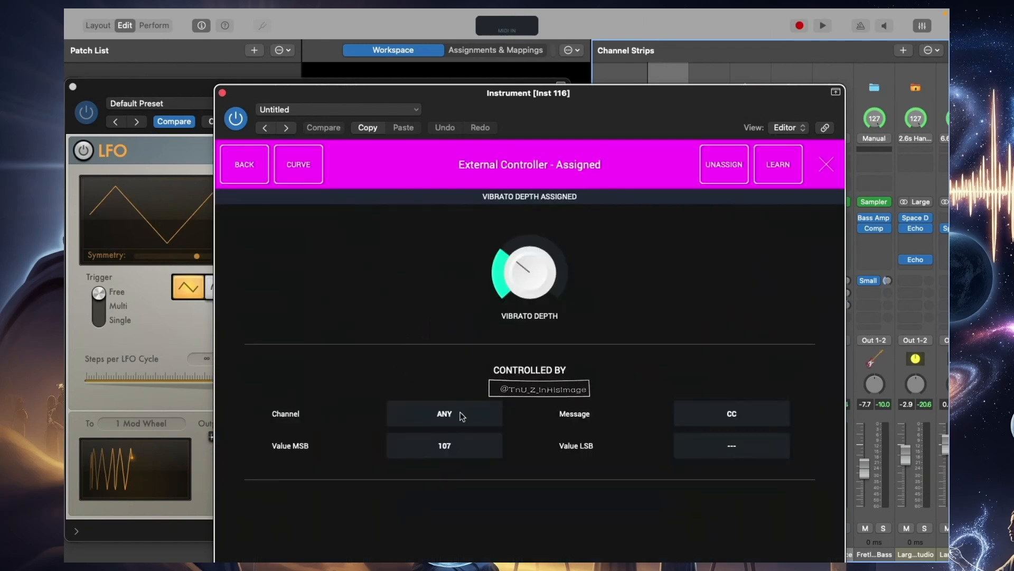
left_click(827, 165)
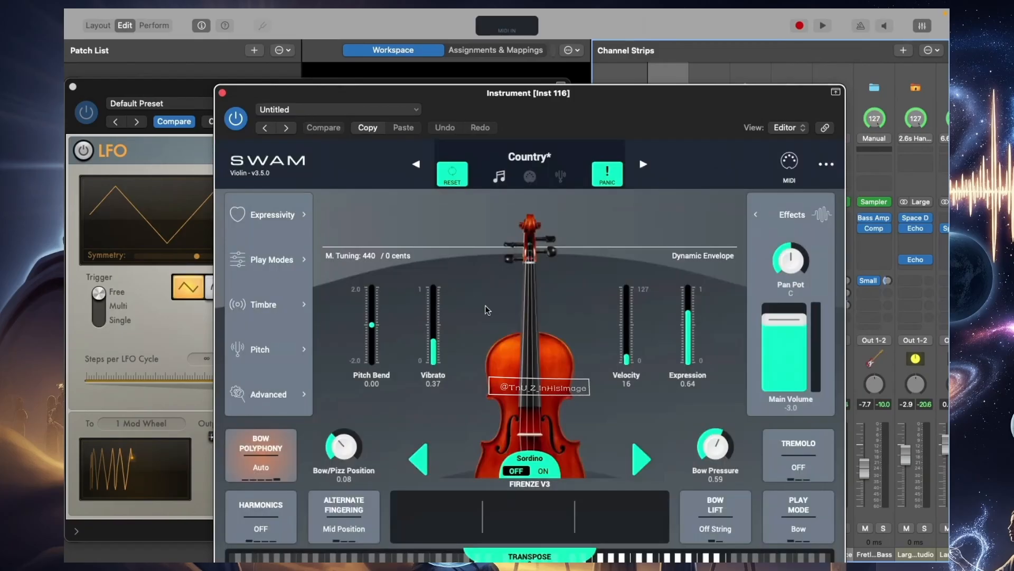
left_click(223, 93)
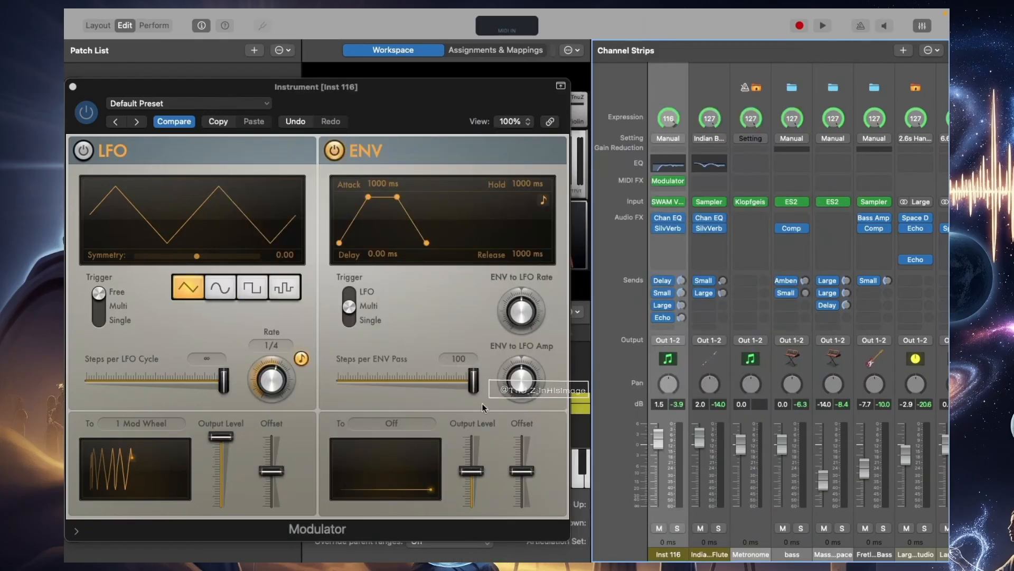
Route the Modulator's envelope to MIDI CC 106 and raise the envelope's output level to maximum
left_click(414, 424)
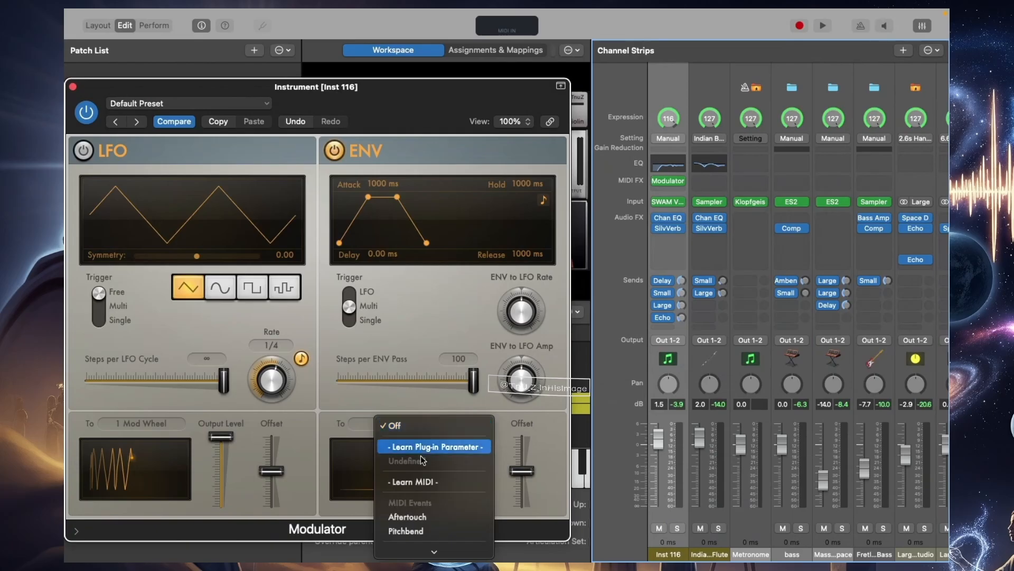
scroll(425, 521, "down", 15)
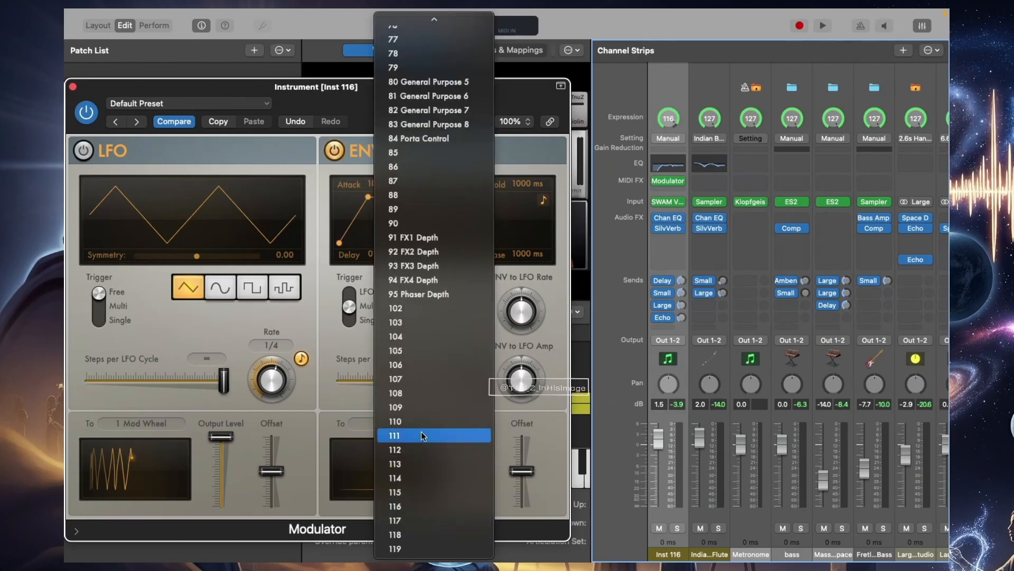
left_click(421, 366)
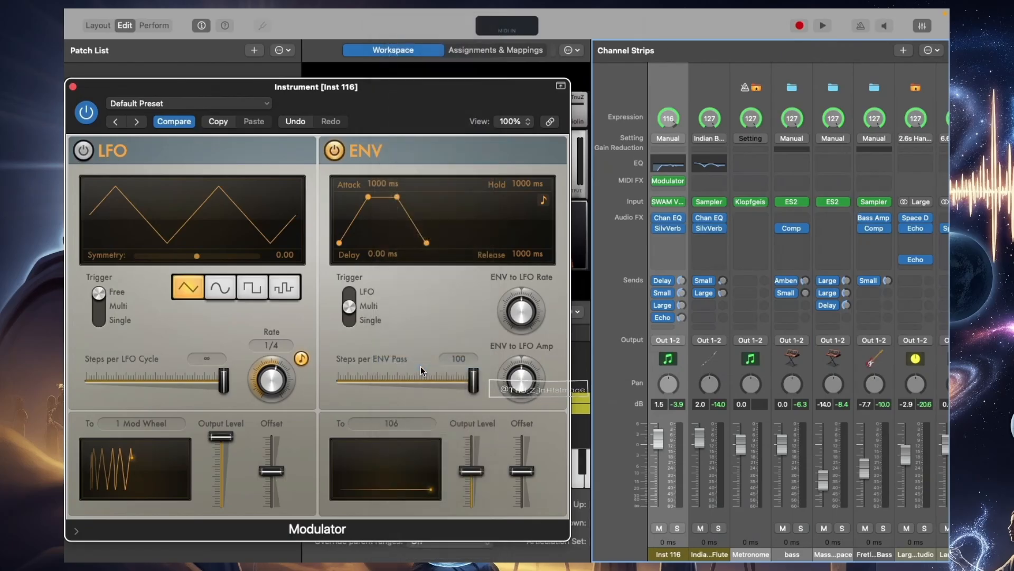
mouse_move(480, 468)
left_click_drag(480, 470, 473, 416)
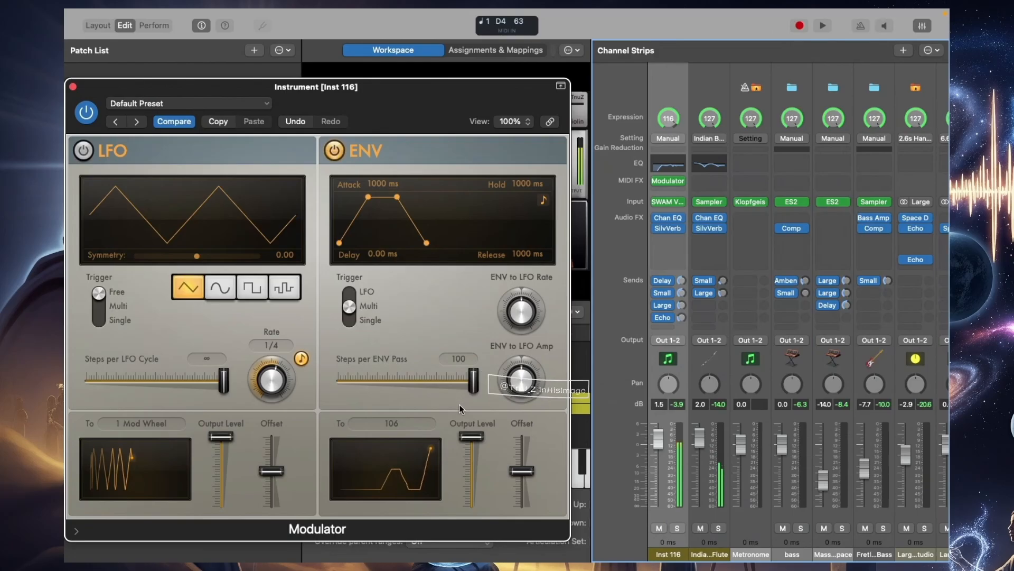
mouse_move(500, 392)
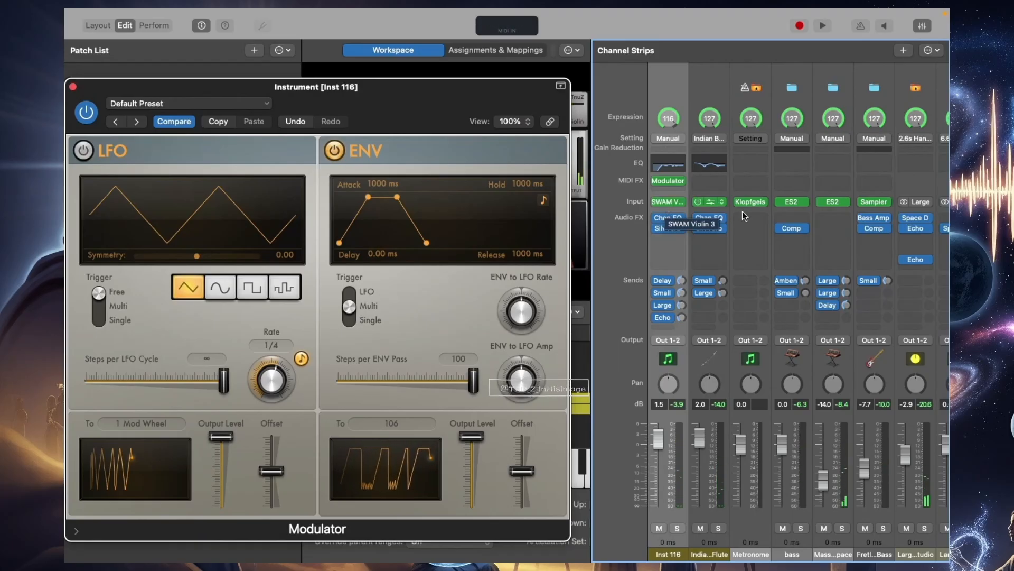
Add a new Modulator MIDI effect to the Inst 116 channel strip and route its envelope to MIDI CC 106
left_click(668, 182)
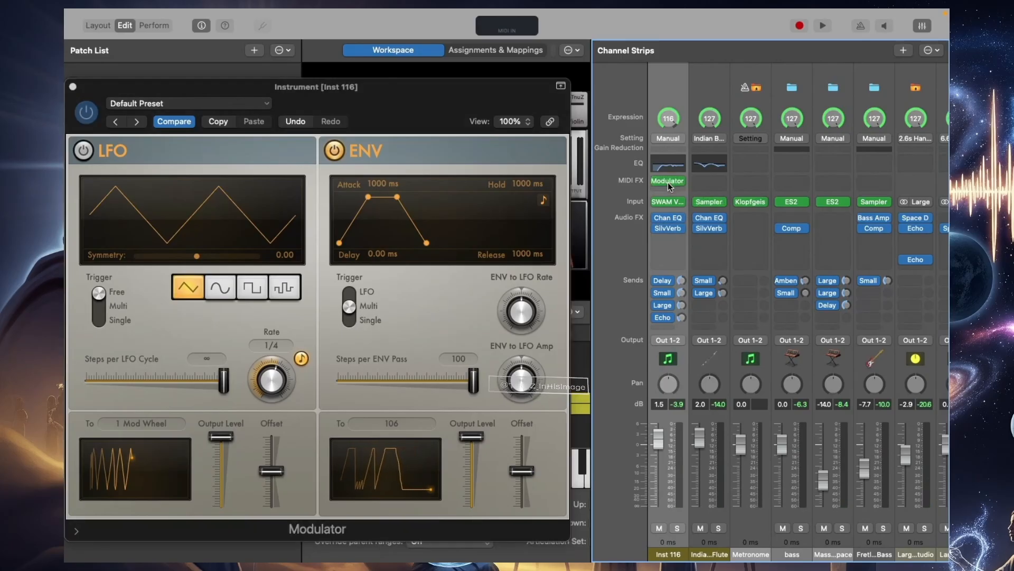
left_click(667, 189)
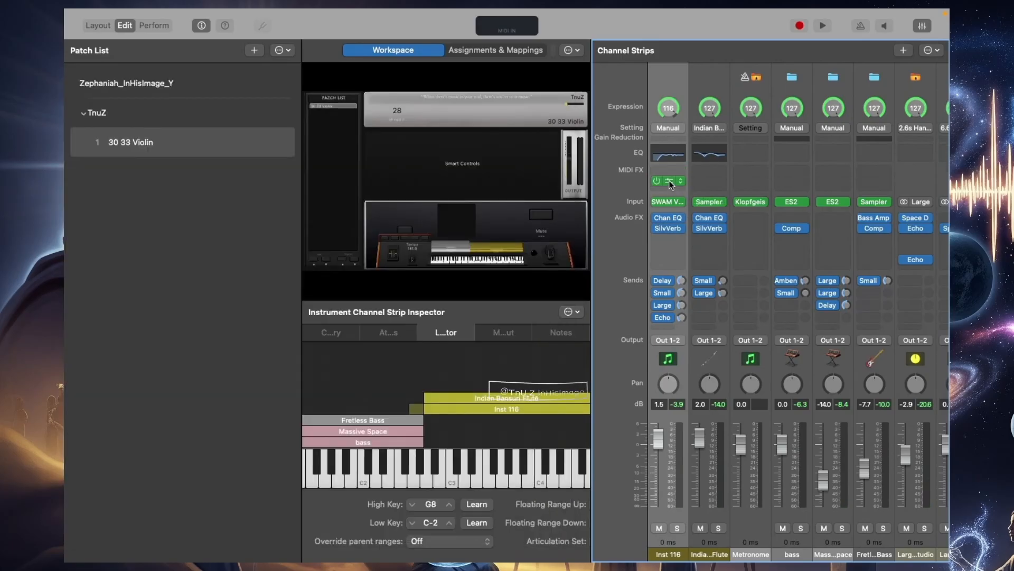
left_click(668, 182)
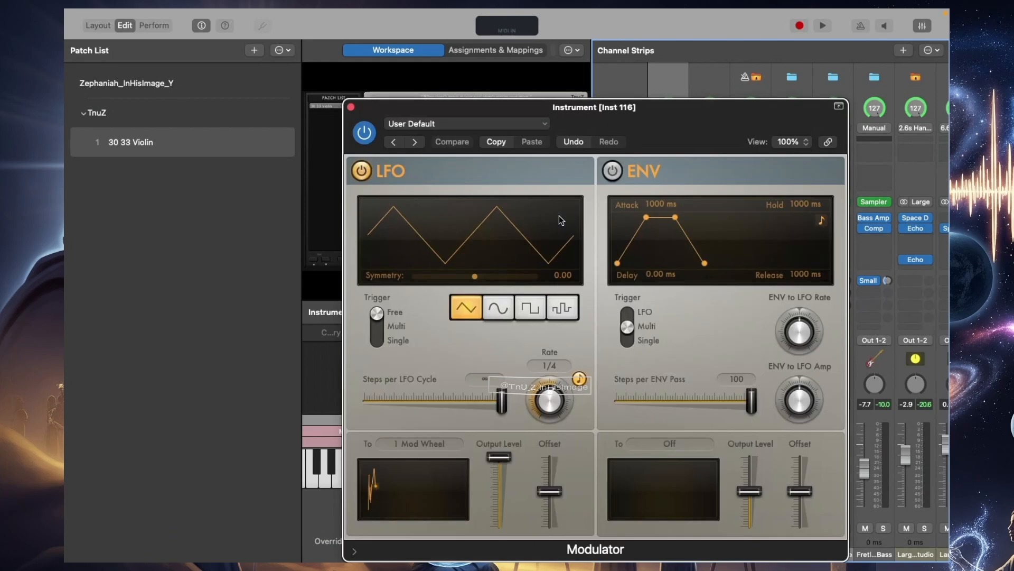
left_click(686, 447)
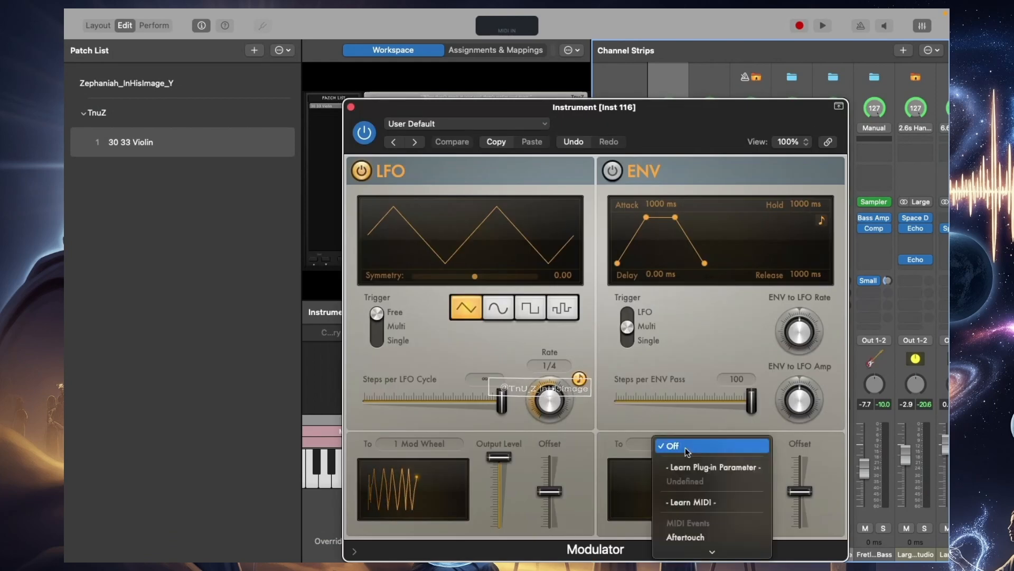
scroll(724, 540, "down", 10)
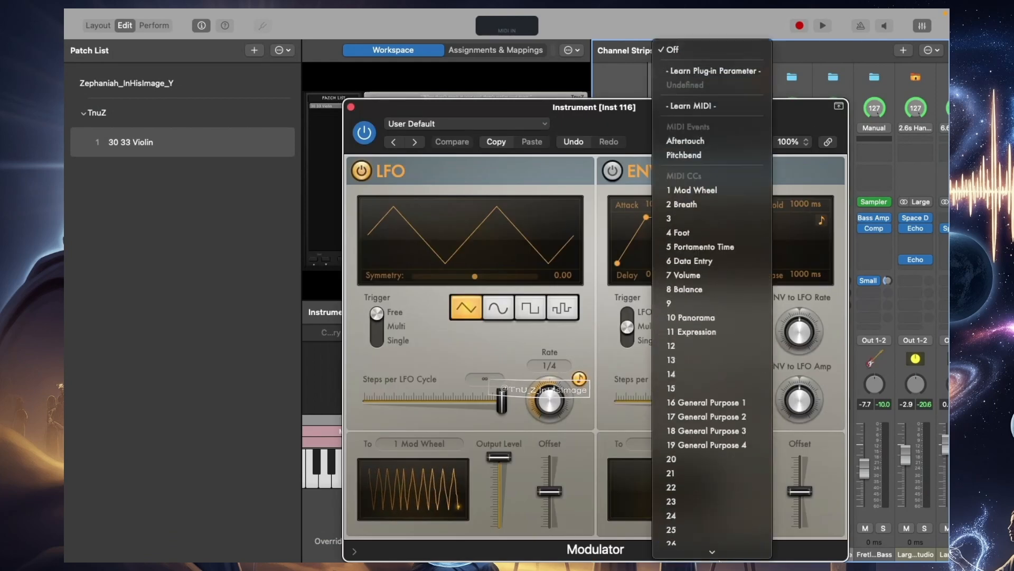
scroll(735, 500, "down", 15)
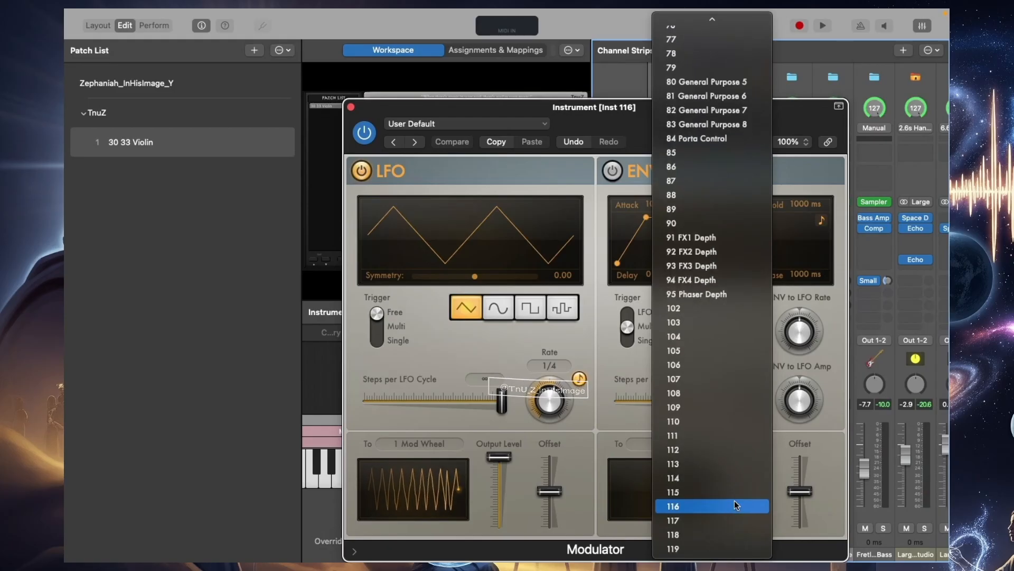
left_click(690, 366)
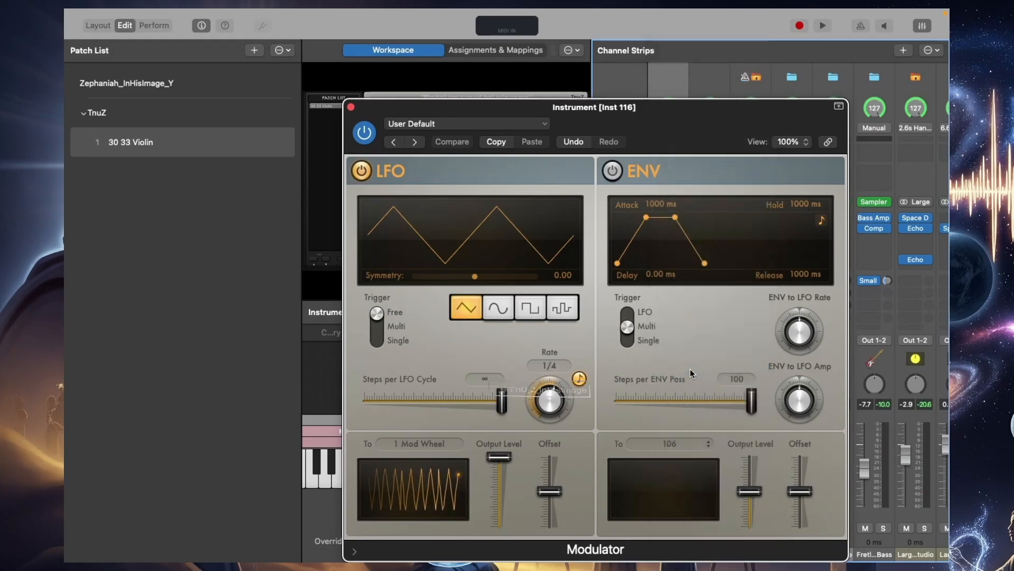
Switch the Modulator from its LFO to a tempo-synced envelope and raise the envelope's output level to maximum
left_click_drag(634, 107, 409, 108)
left_click(388, 171)
left_click(139, 172)
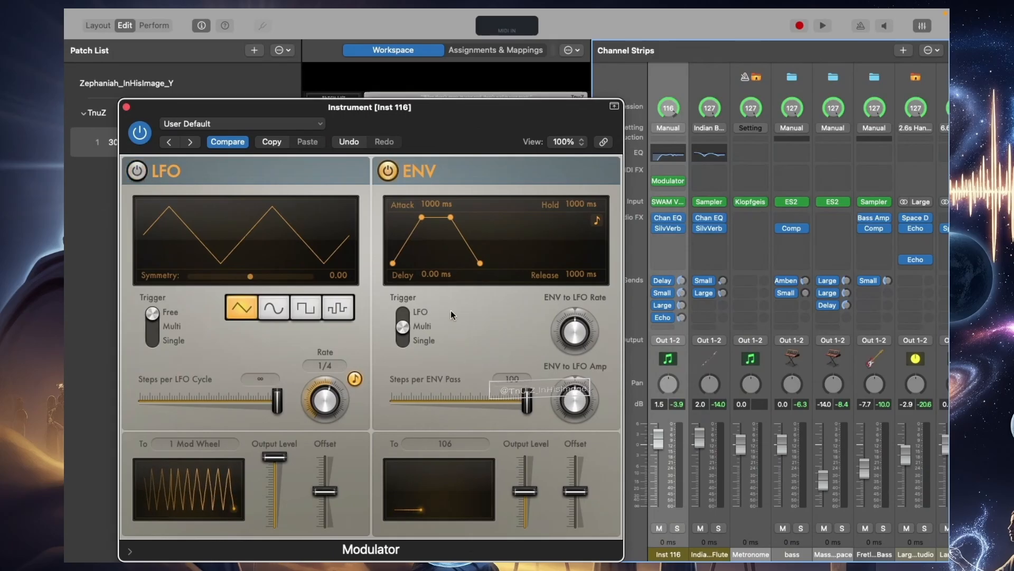
left_click(597, 220)
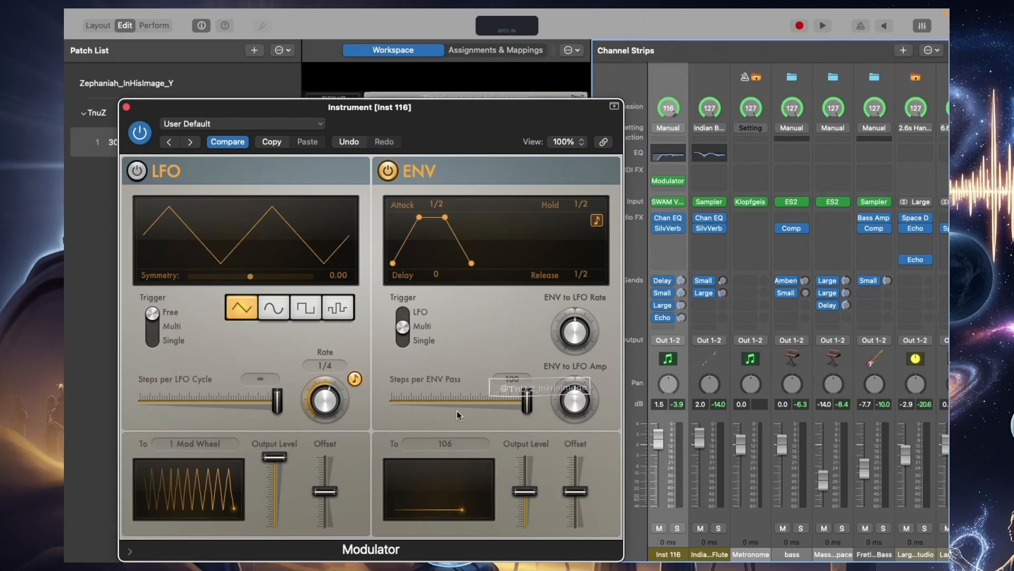
left_click_drag(526, 491, 525, 388)
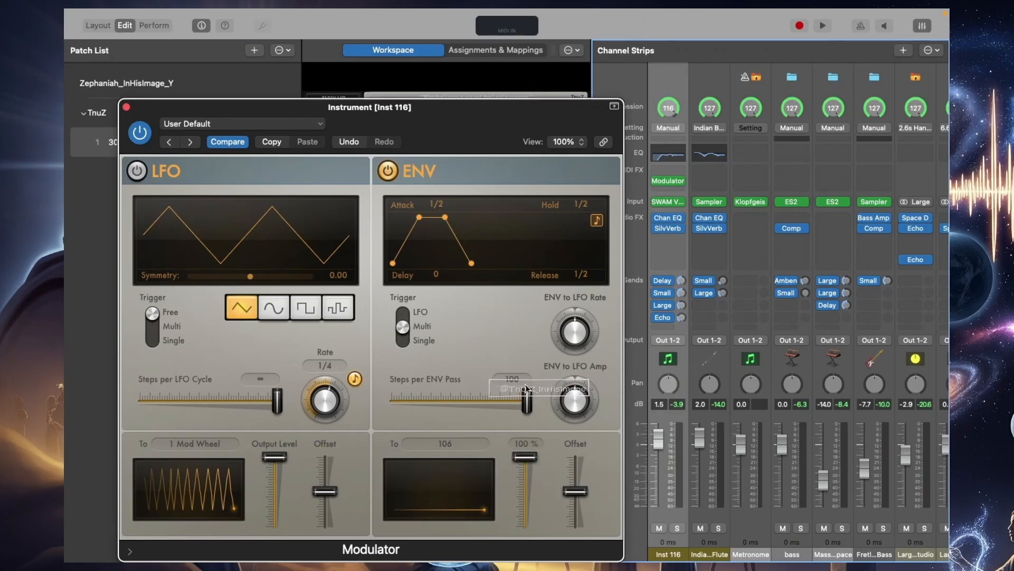
Save the Modulator setting as "Ramping106" and close the effect window
left_click(239, 125)
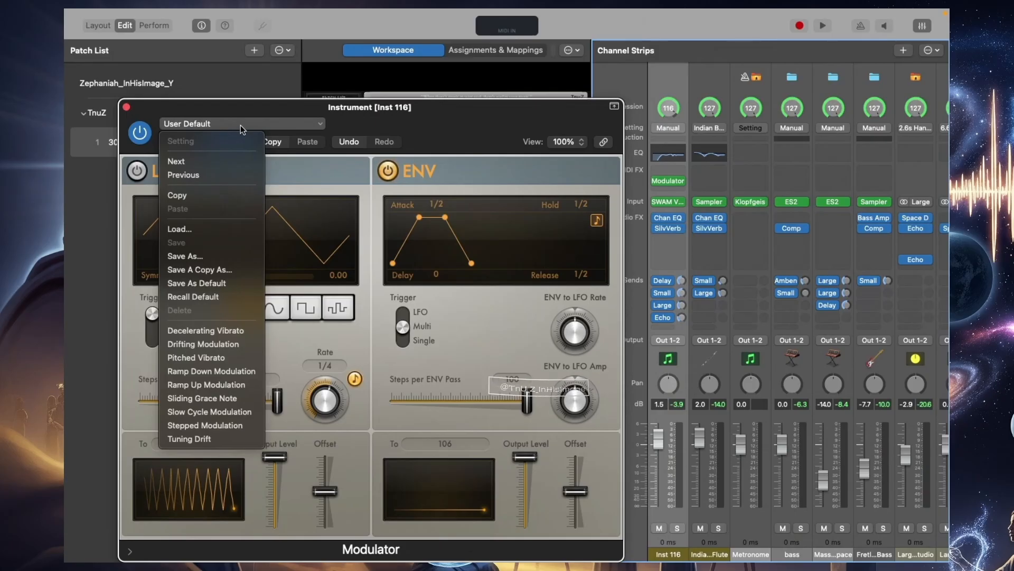
left_click(205, 256)
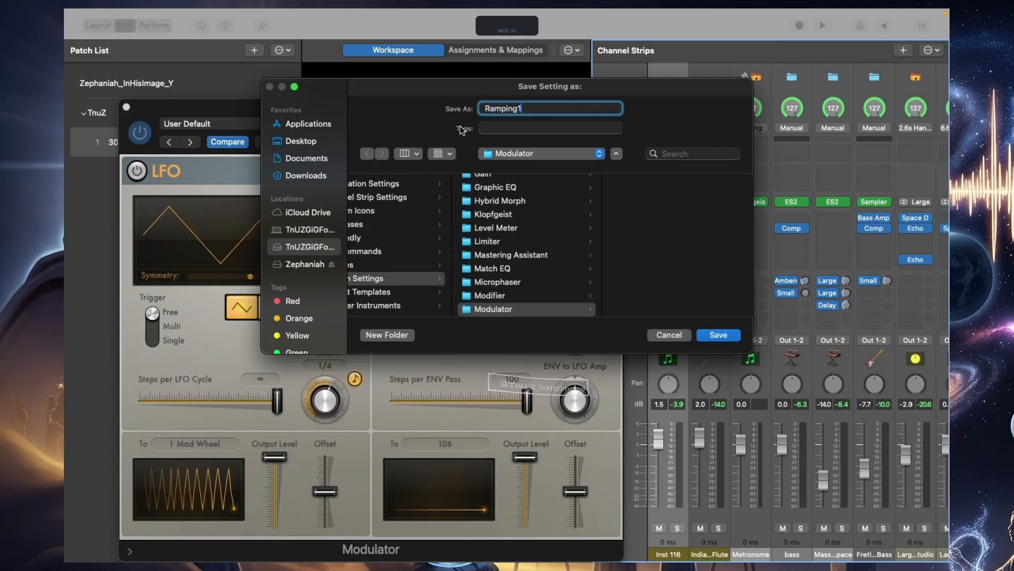
key("Return")
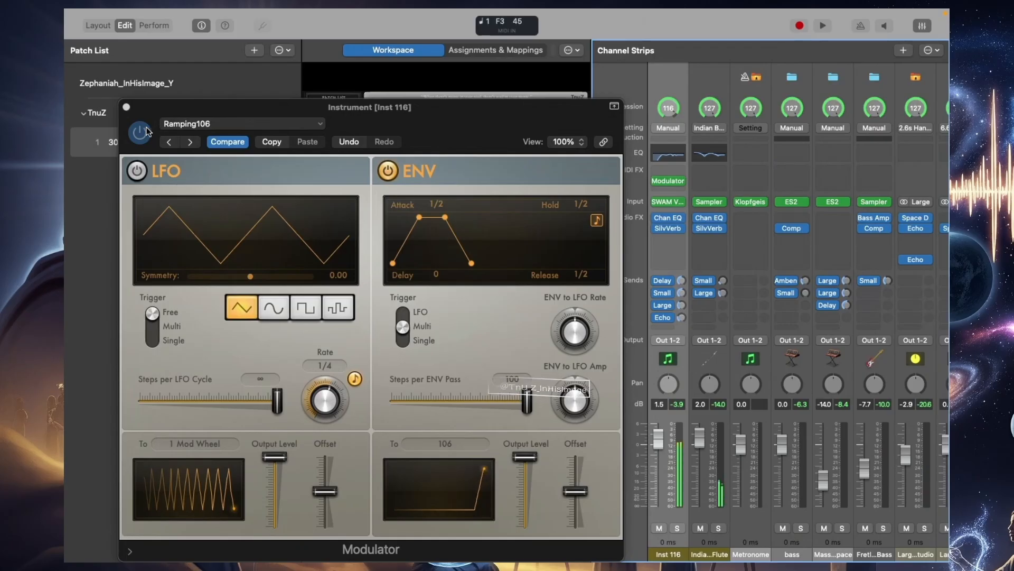
left_click(127, 107)
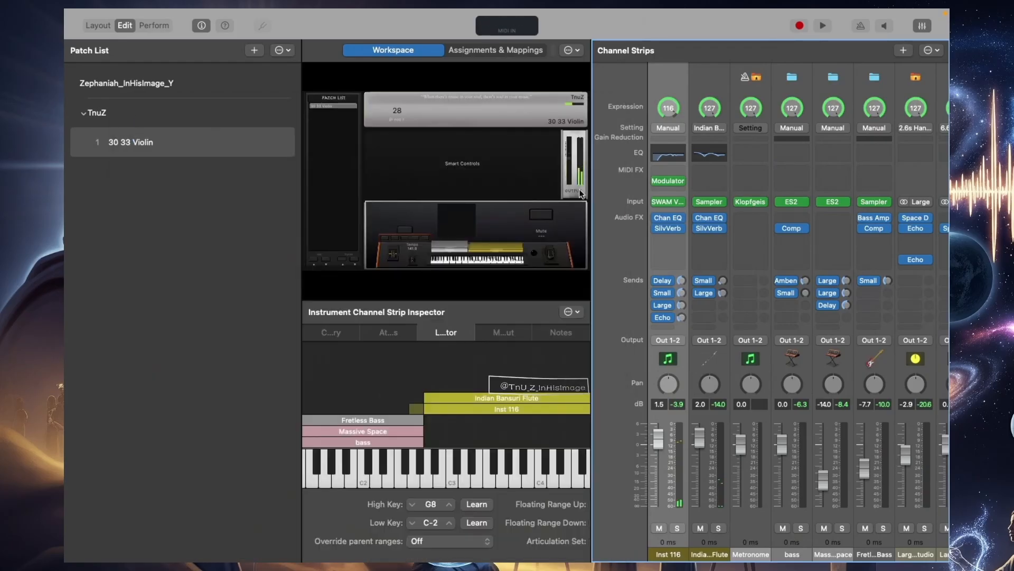
Insert a Modifier MIDI effect above the Modulator on Inst 116 and reassign its Velocity input to CC 106
left_click(671, 172)
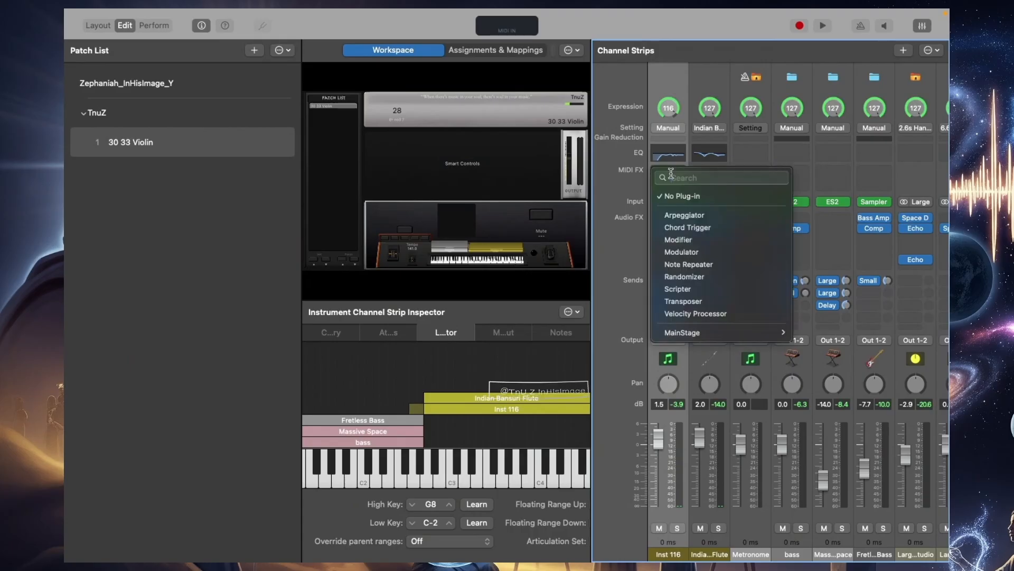
left_click(681, 240)
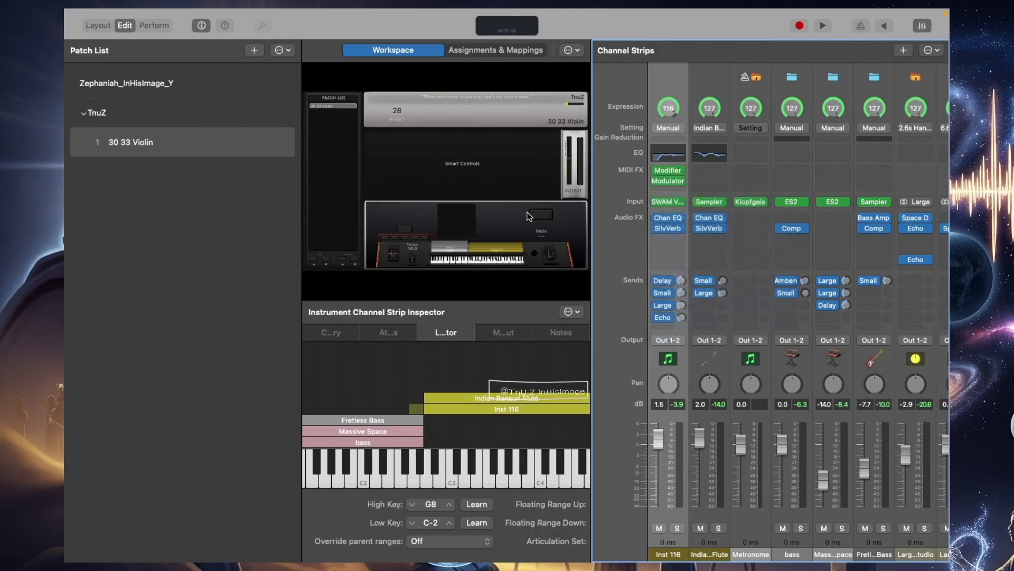
left_click(664, 172)
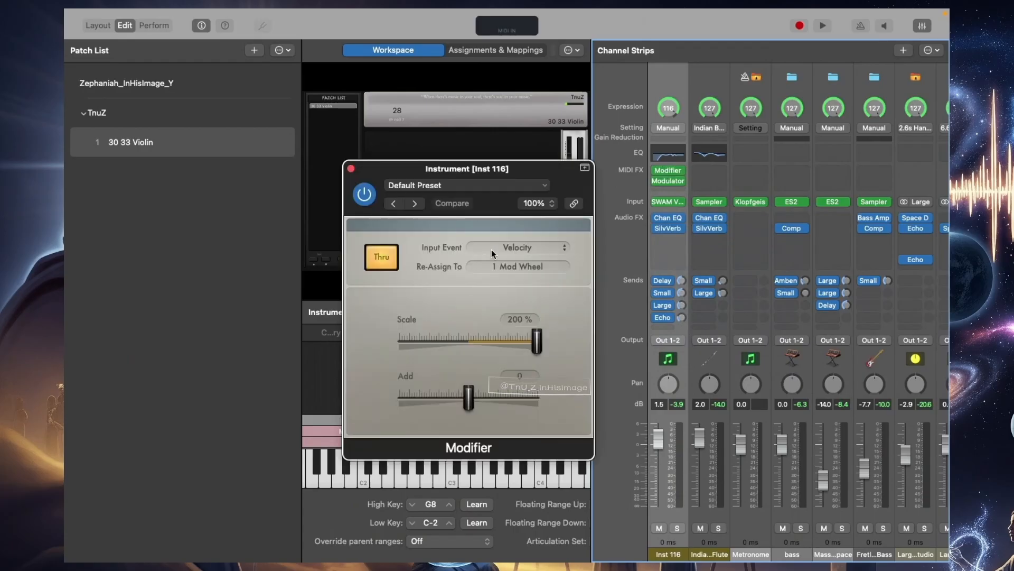
left_click(518, 265)
scroll(540, 378, "down", 10)
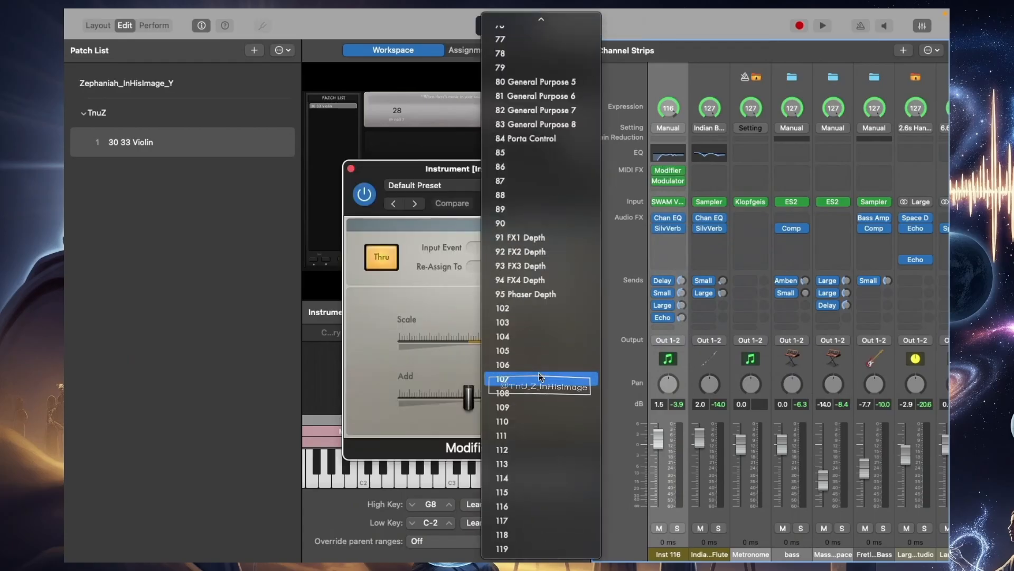
left_click(531, 364)
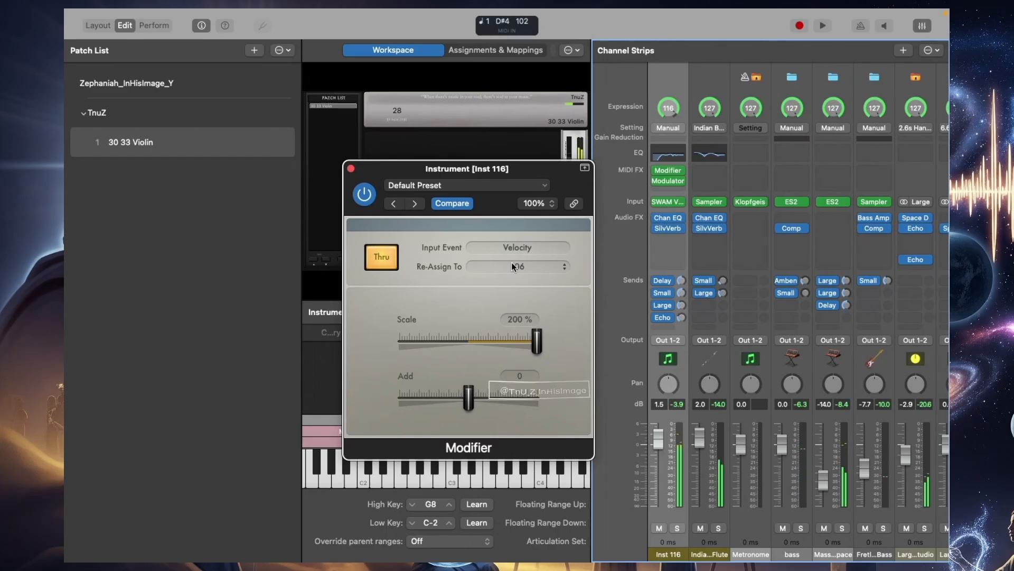
Open the Modulator and SWAM Violin, arrange them with the Modifier for simultaneous viewing, and set the Modifier's scale to 95%
left_click(670, 179)
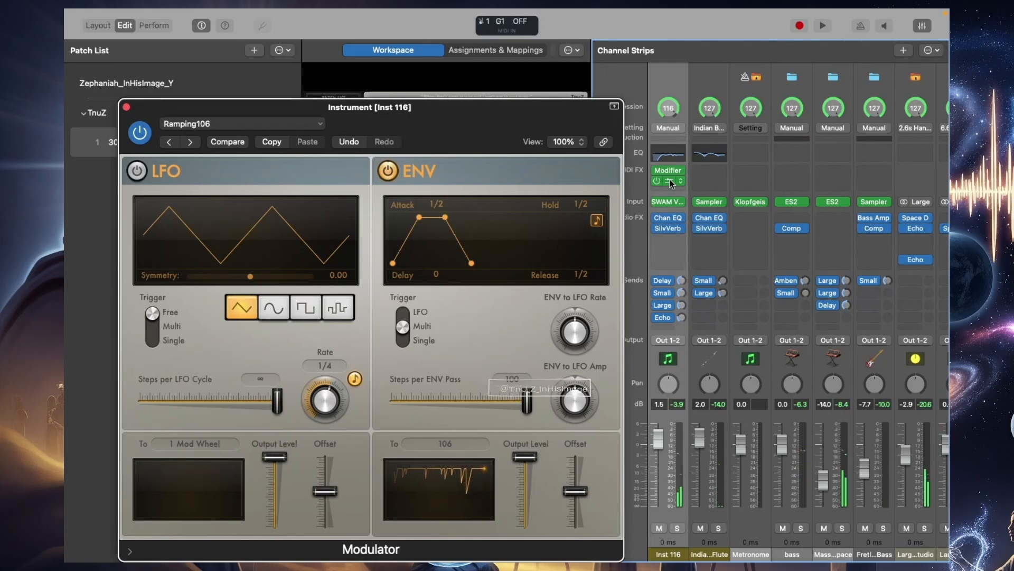
left_click(669, 202)
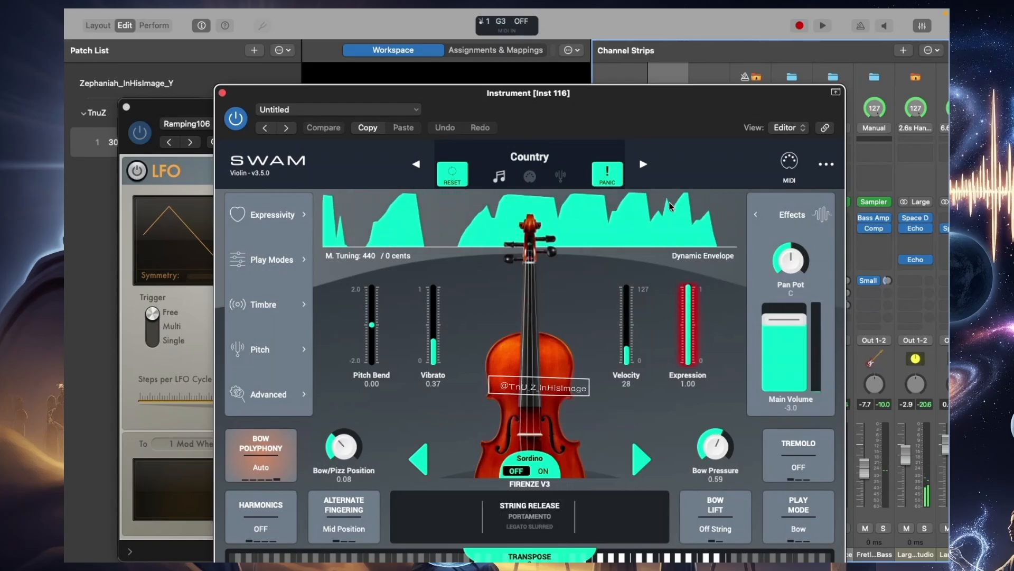
left_click_drag(528, 93, 759, 91)
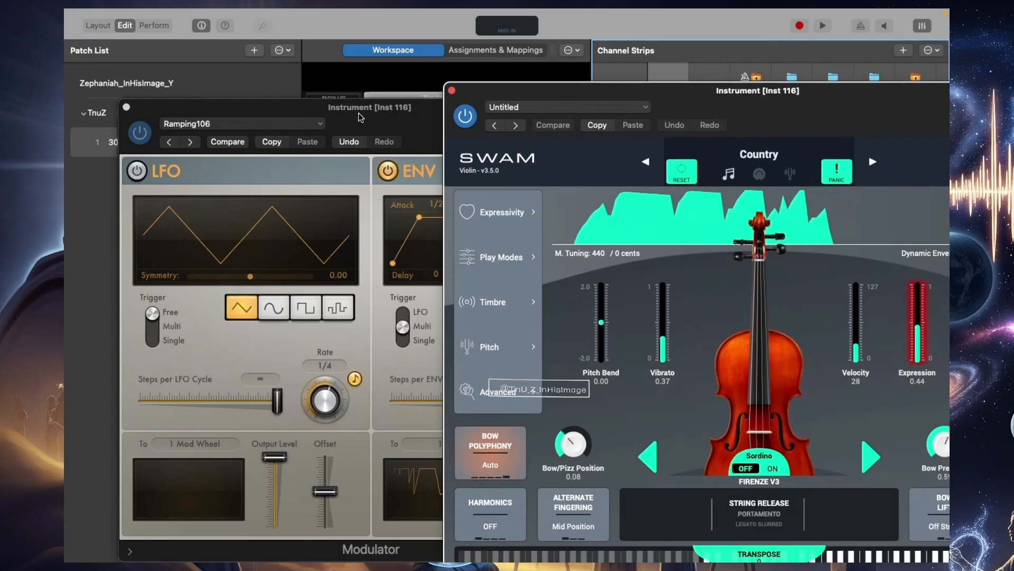
left_click_drag(361, 117, 465, 226)
left_click_drag(400, 179, 240, 101)
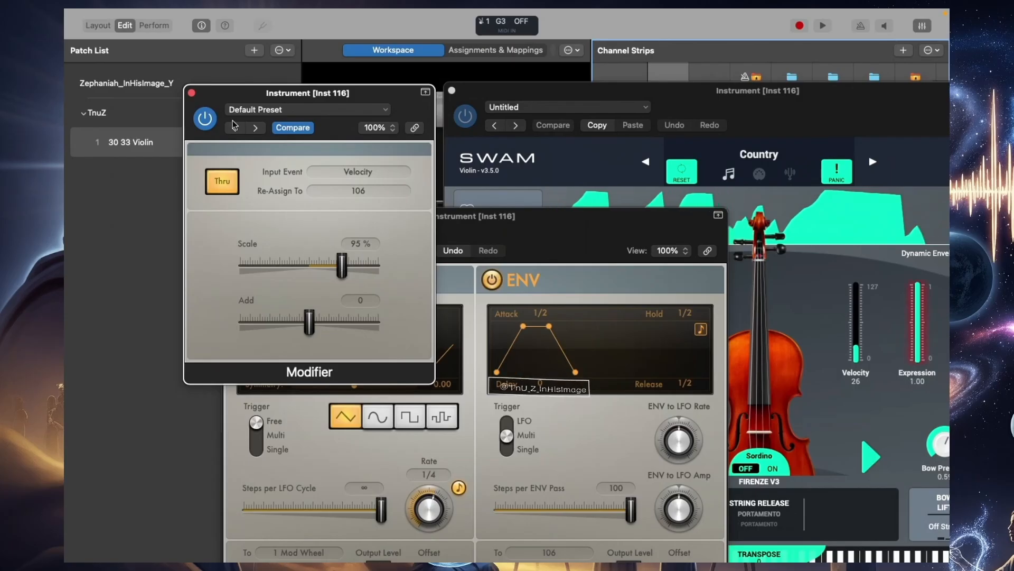
Enlarge the tempo display on the concert's keyboard panel in Layout mode and return to the 30 33 Violin patch in Edit mode
left_click(154, 86)
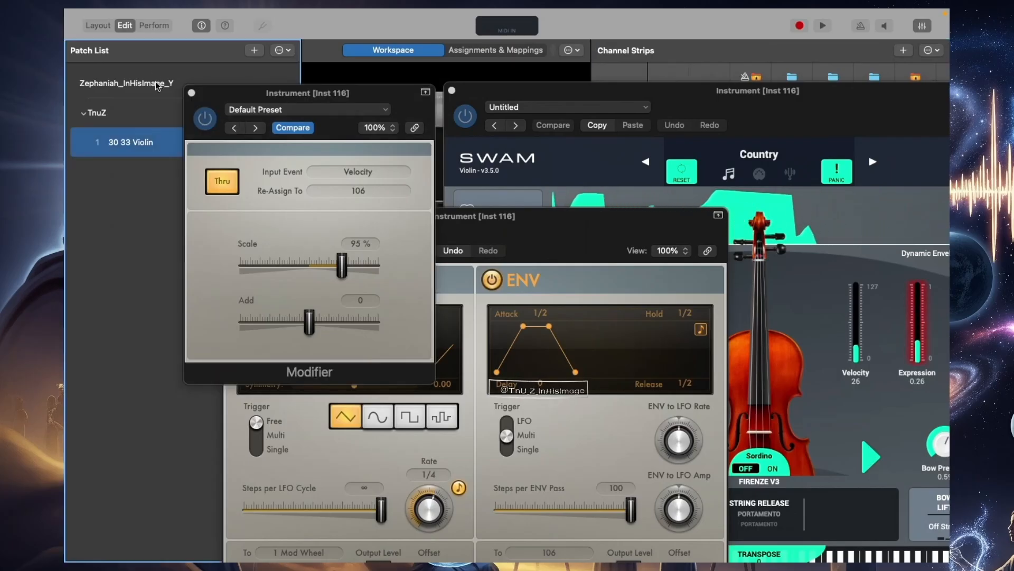
left_click(154, 87)
left_click(235, 109)
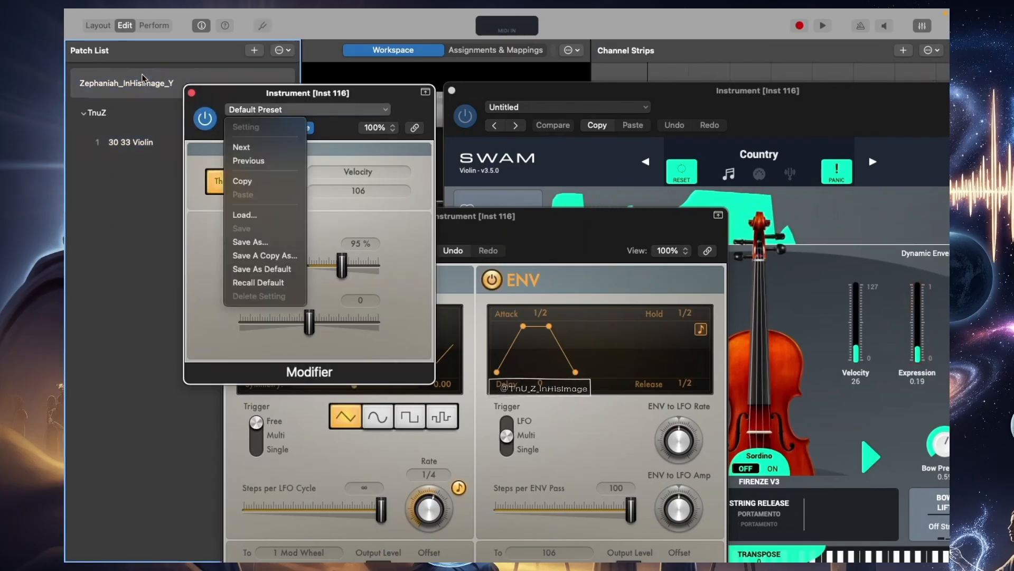
left_click(210, 102)
left_click_drag(229, 100, 157, 181)
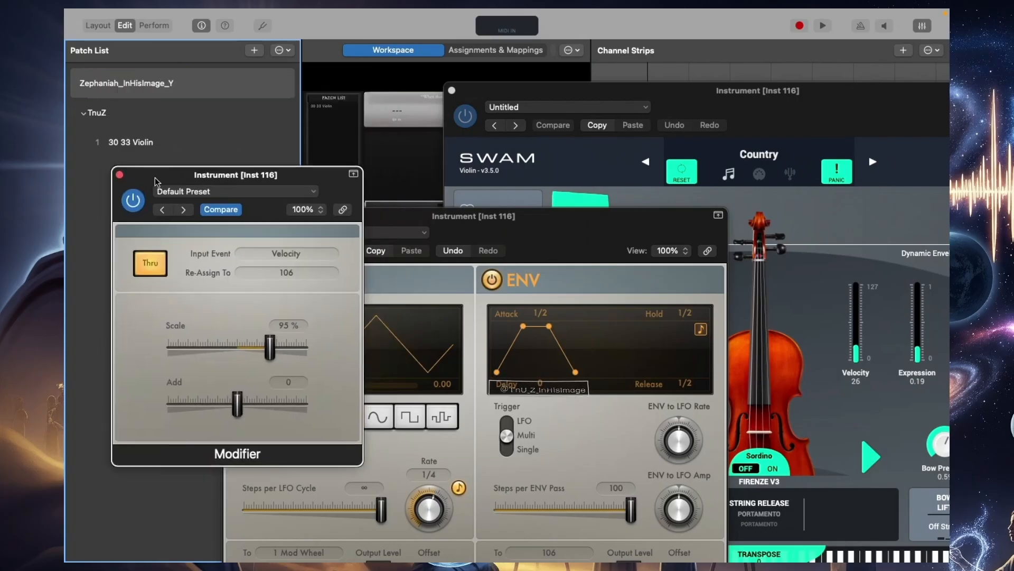
left_click(96, 27)
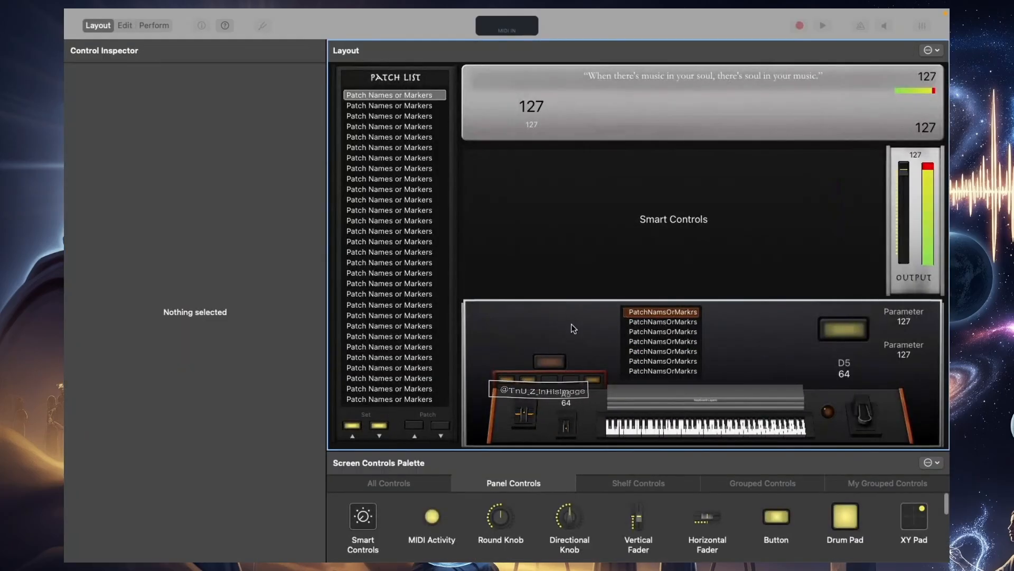
left_click(564, 339)
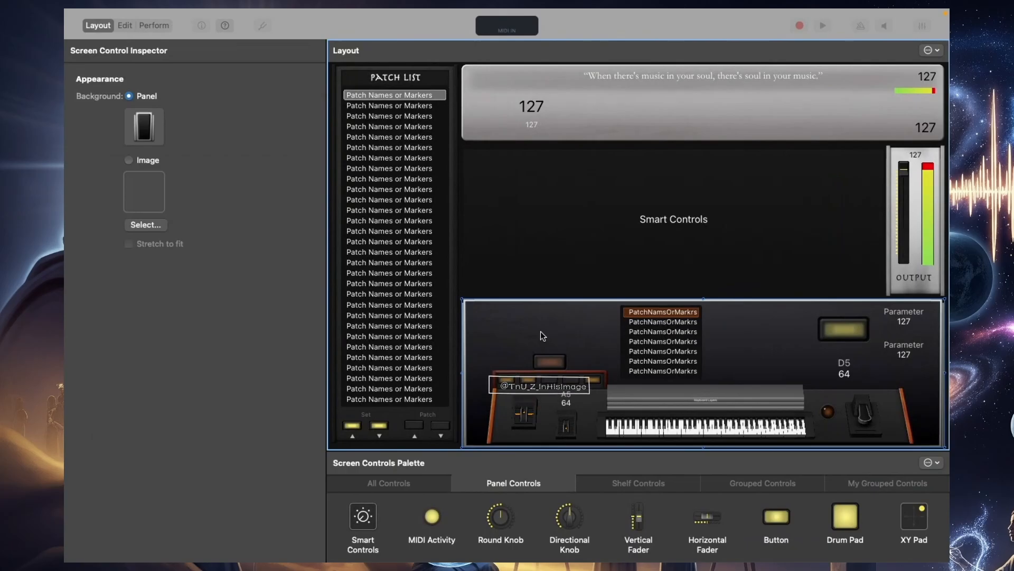
key("super+2")
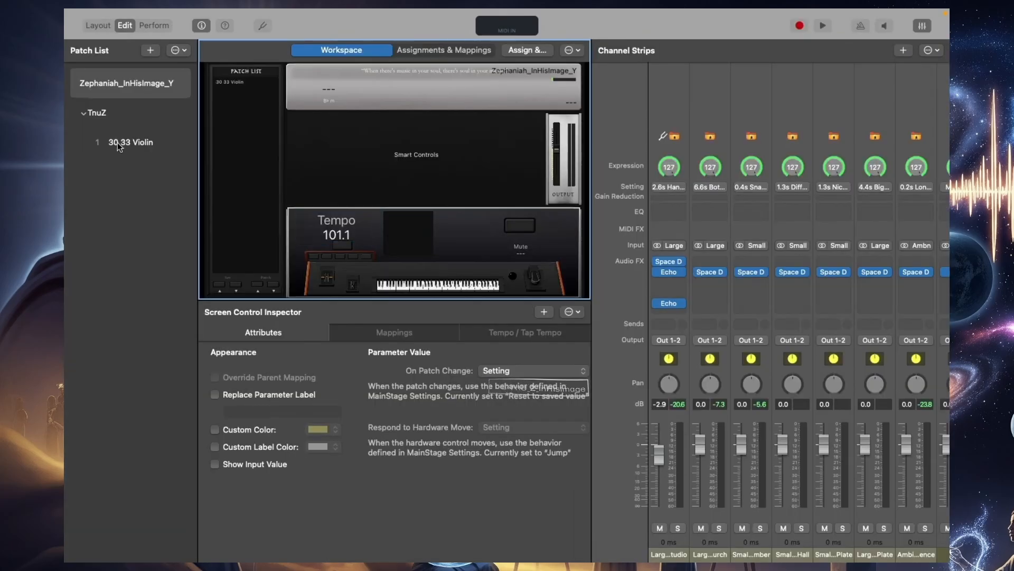
left_click(122, 143)
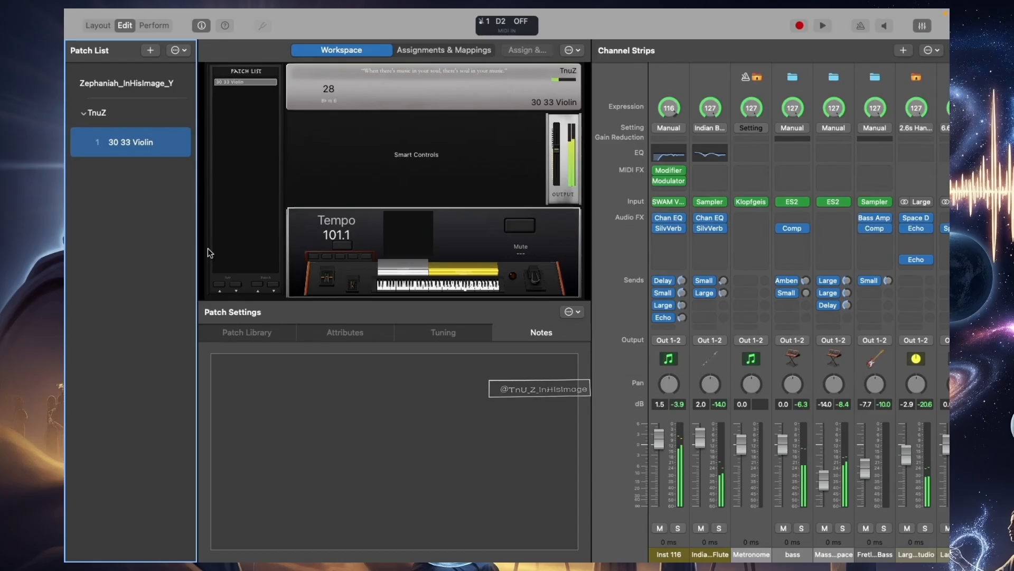
Open the SWAM Violin's MIDI controller mapping, inspect the Vibrato control, and move the window clear of the channel strips
left_click(671, 199)
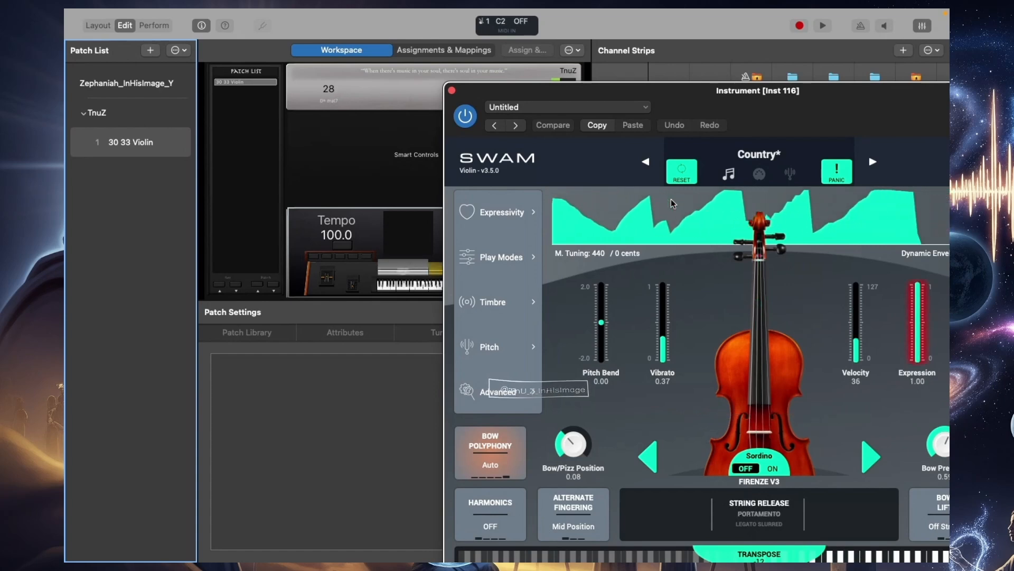
left_click_drag(745, 111, 462, 103)
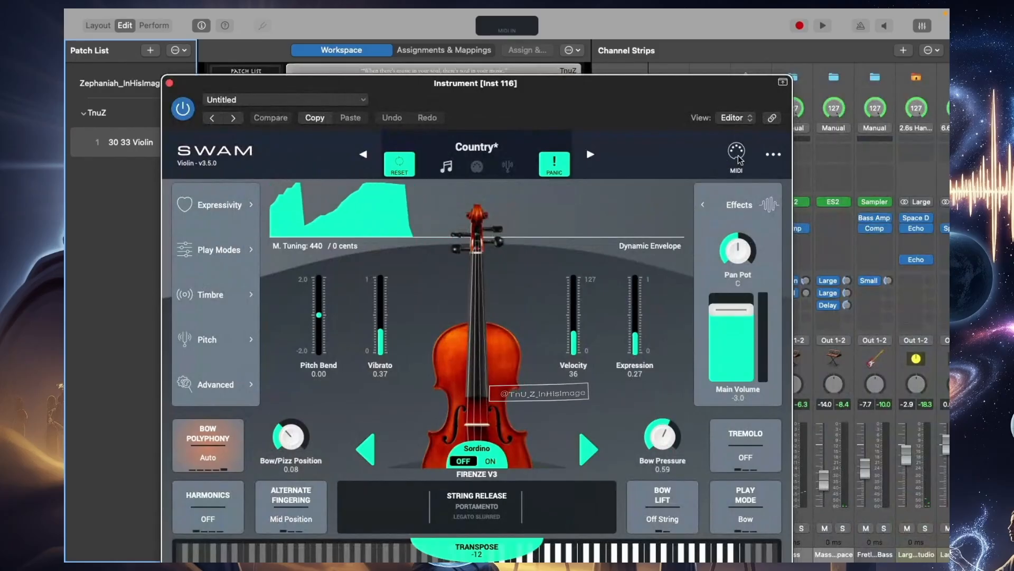
left_click(736, 153)
left_click(375, 310)
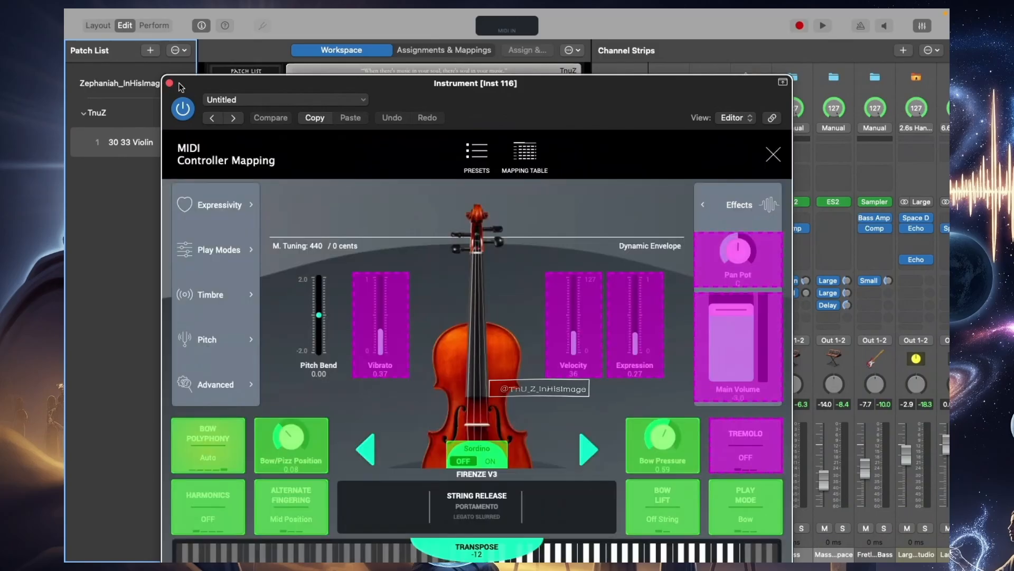
left_click_drag(412, 88, 410, 88)
left_click_drag(244, 68, 166, 53)
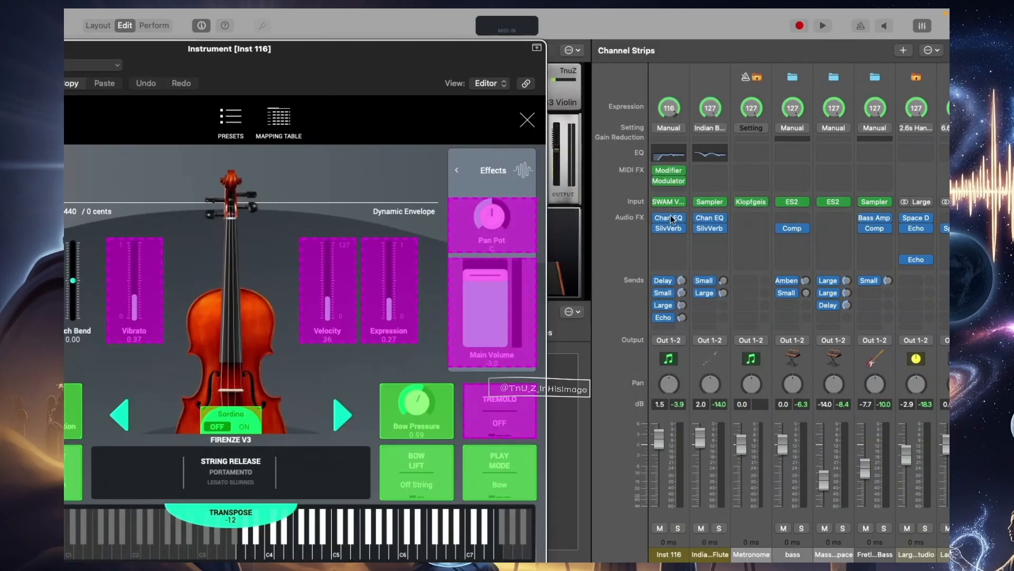
Insert a second Modifier MIDI effect below the Modulator on the Inst 116 channel strip and open it
left_click(668, 186)
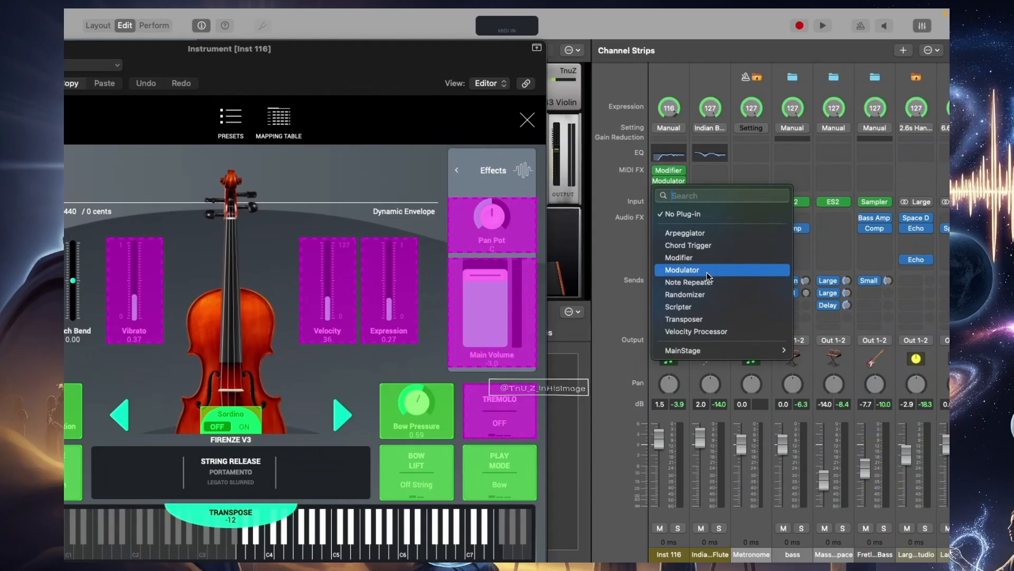
left_click(698, 259)
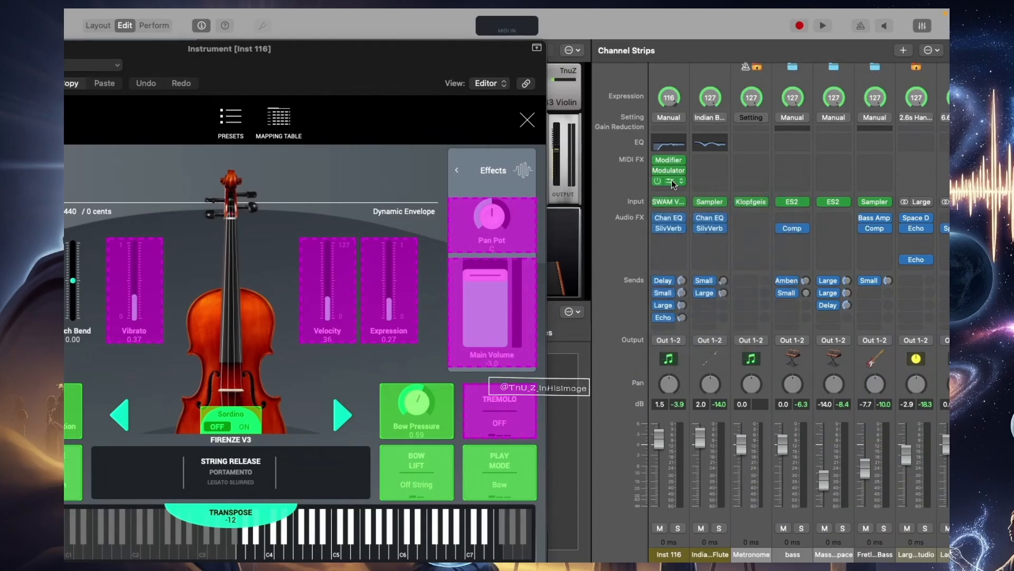
left_click(670, 180)
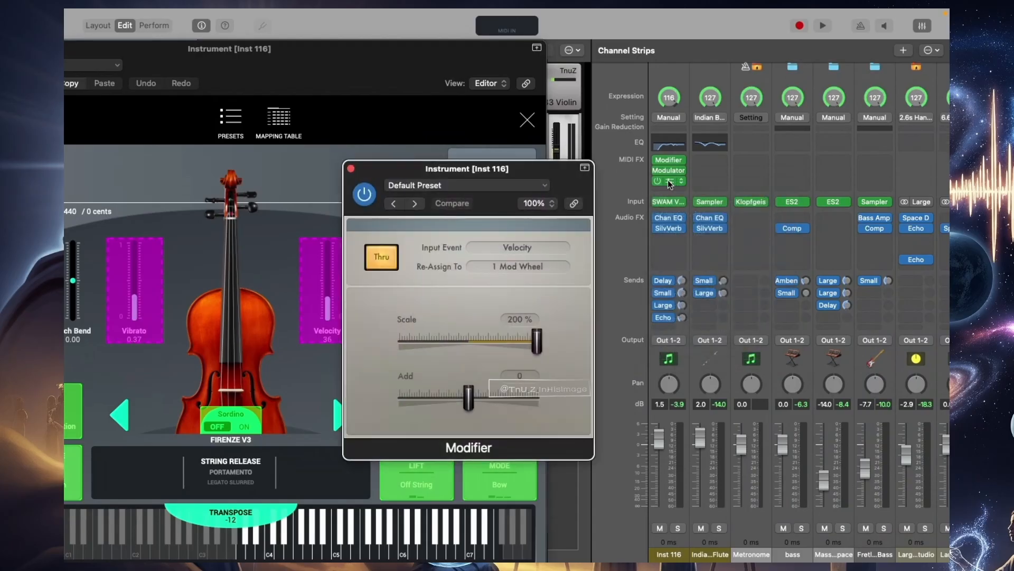
Reassign the second Modifier's Velocity input to CC 107, set its scale to 81%, and close its window
left_click(521, 264)
scroll(527, 528, "down", 20)
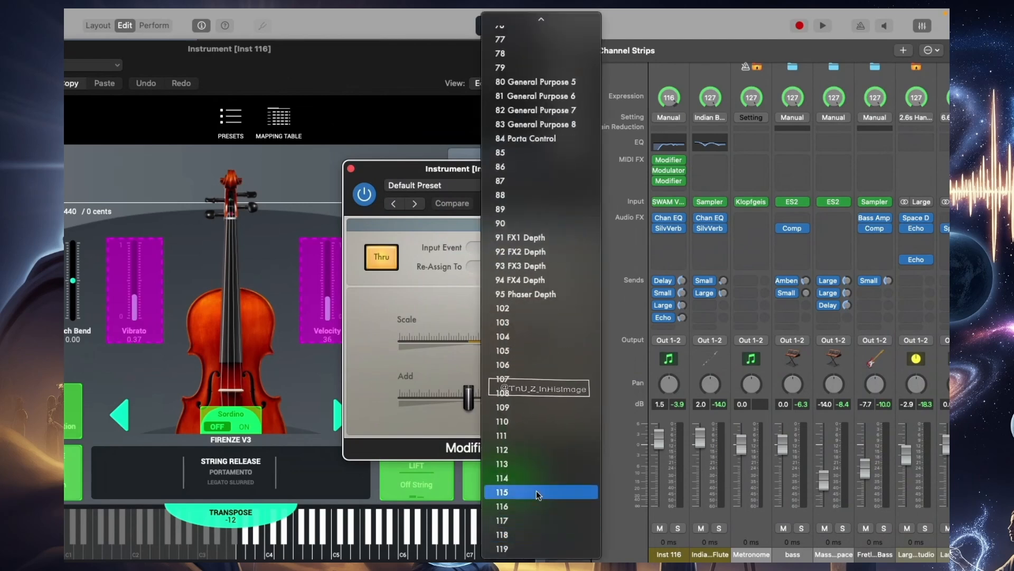
left_click(535, 378)
left_click_drag(537, 343, 495, 344)
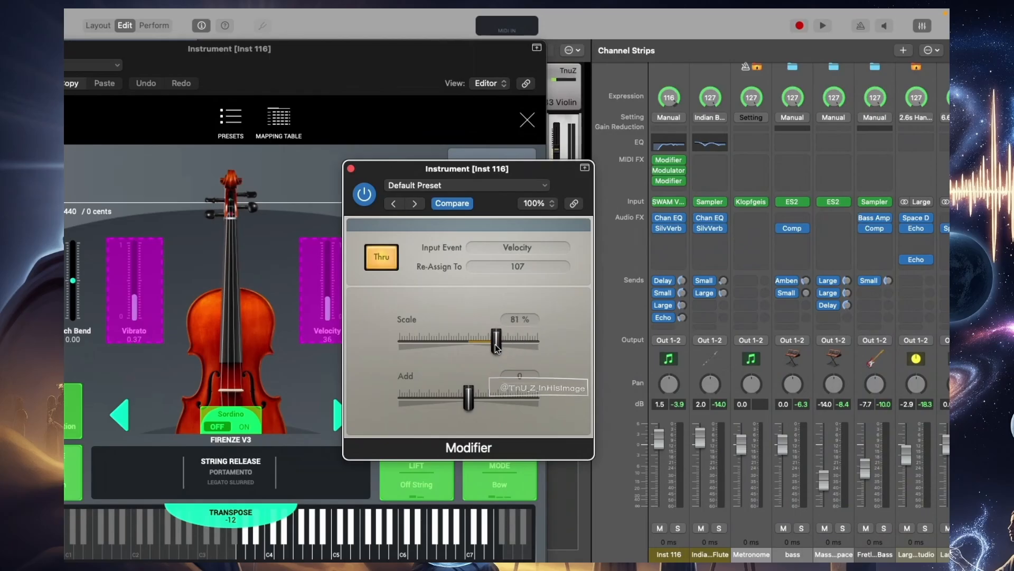
left_click(351, 169)
Add another Modulator MIDI effect below the second Modifier on Inst 116 and open its window
left_click(674, 186)
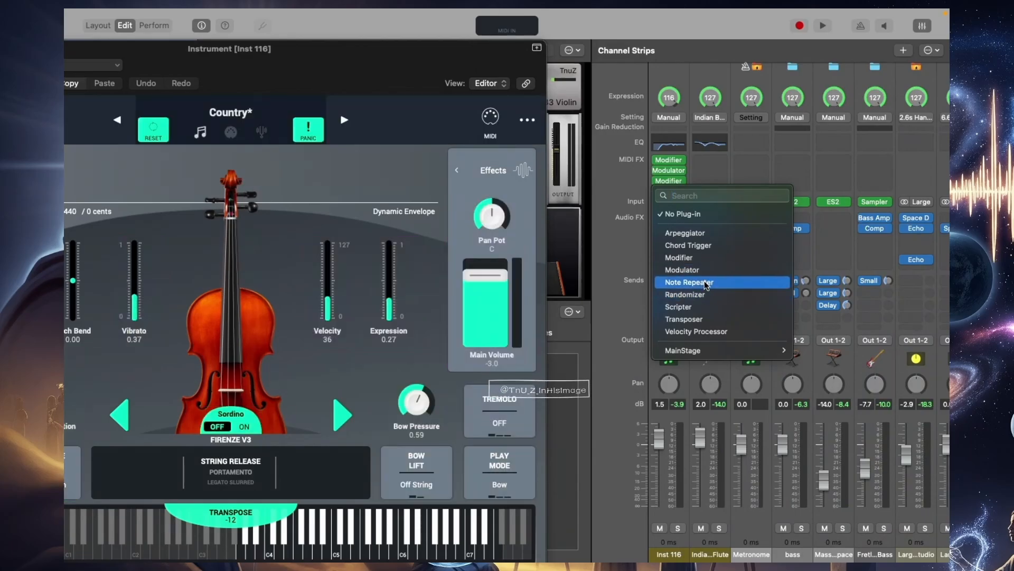
left_click(687, 270)
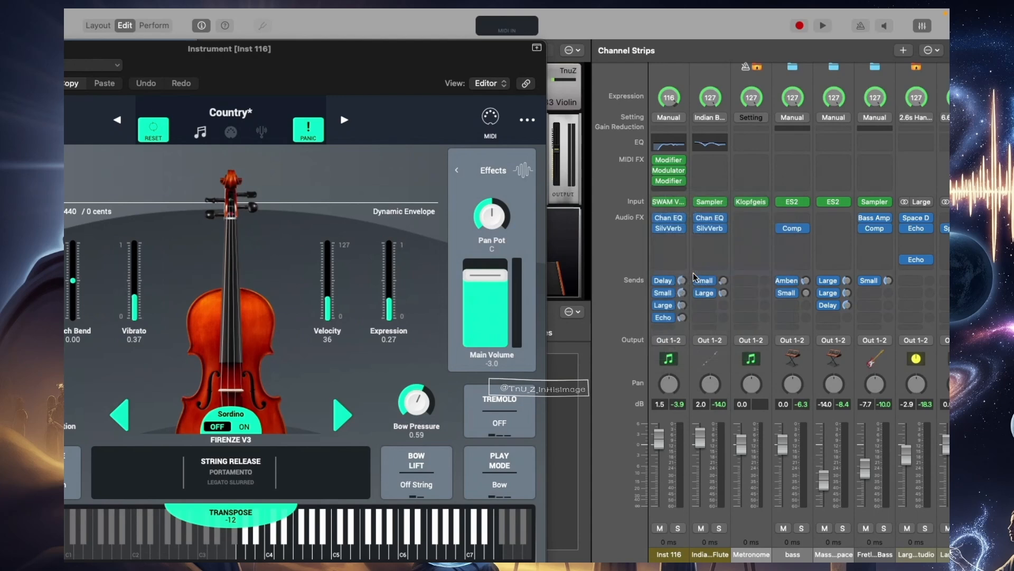
left_click(670, 182)
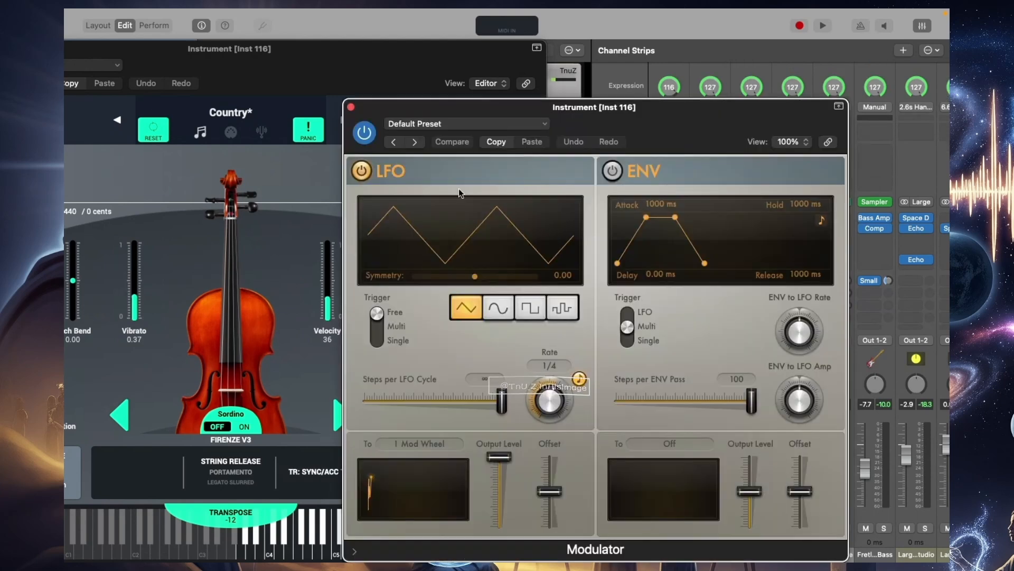
Load the Ramping106 preset in the Modulator, send its envelope to CC 107, and set the envelope attack to 1/2d
left_click(415, 125)
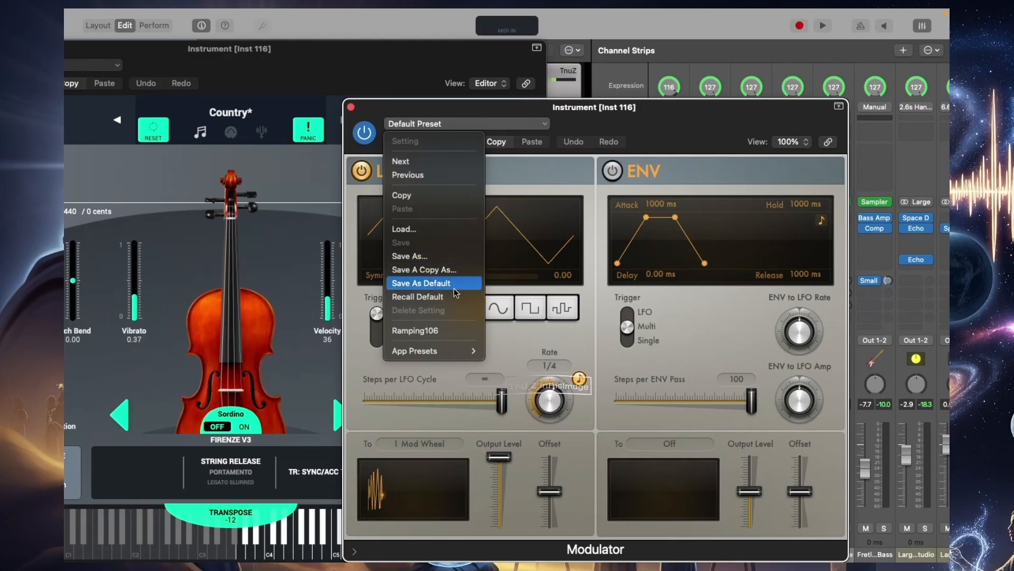
left_click(463, 331)
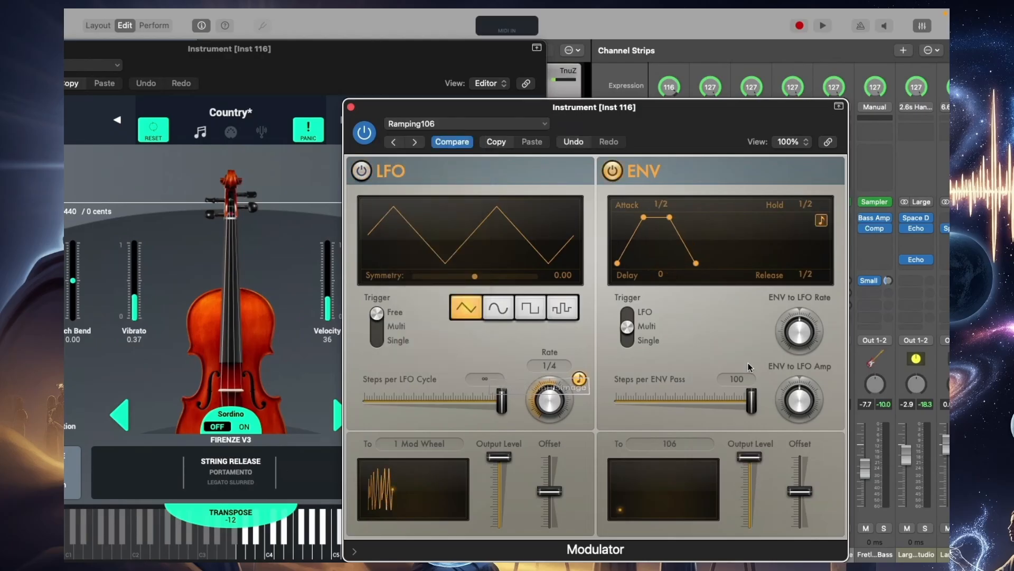
left_click(669, 443)
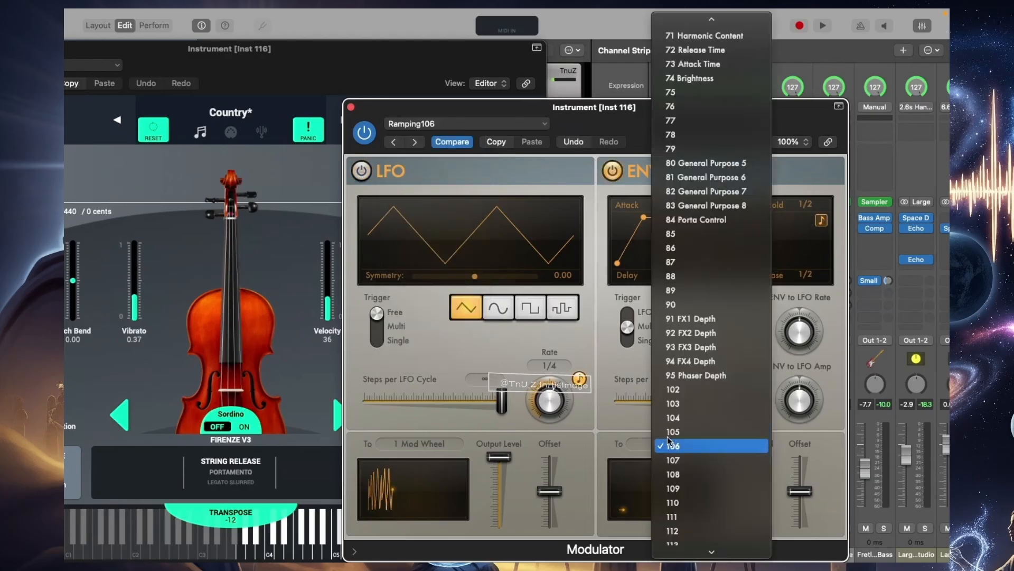
left_click(690, 460)
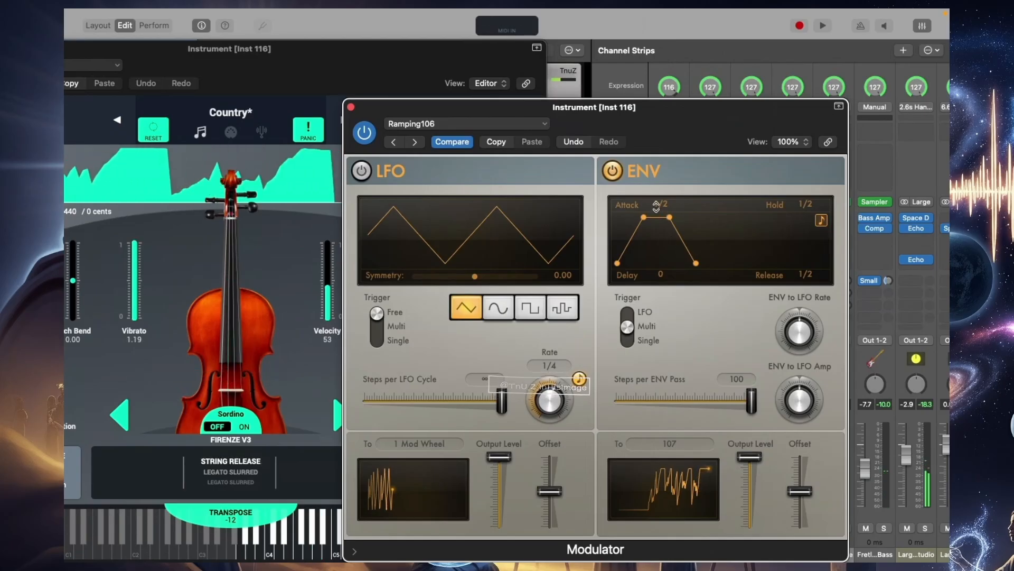
left_click_drag(656, 209, 656, 208)
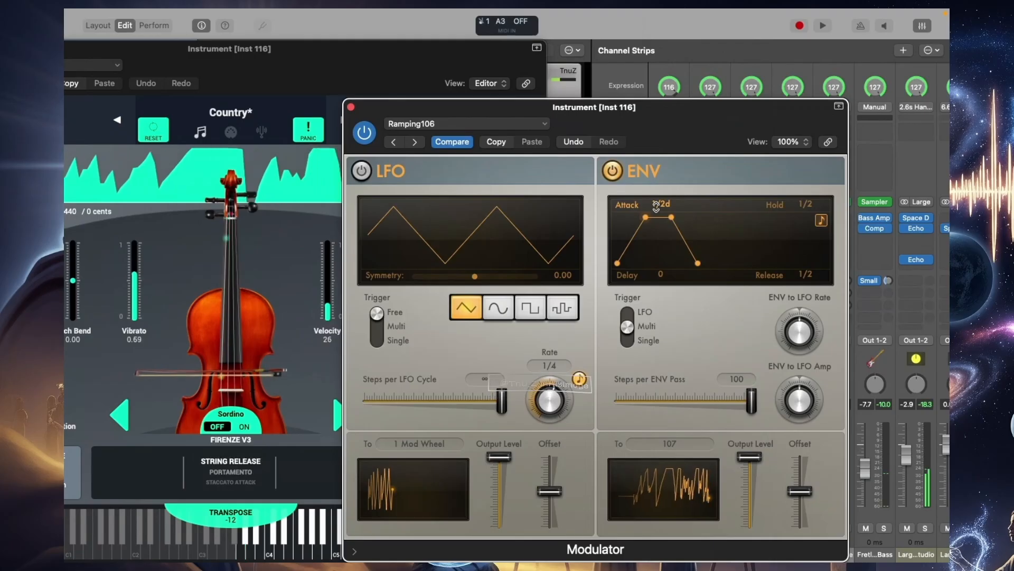
Open the response curve of the SWAM Violin's Vibrato MIDI mapping and lower its minimum output to 0
left_click_drag(420, 57, 579, 58)
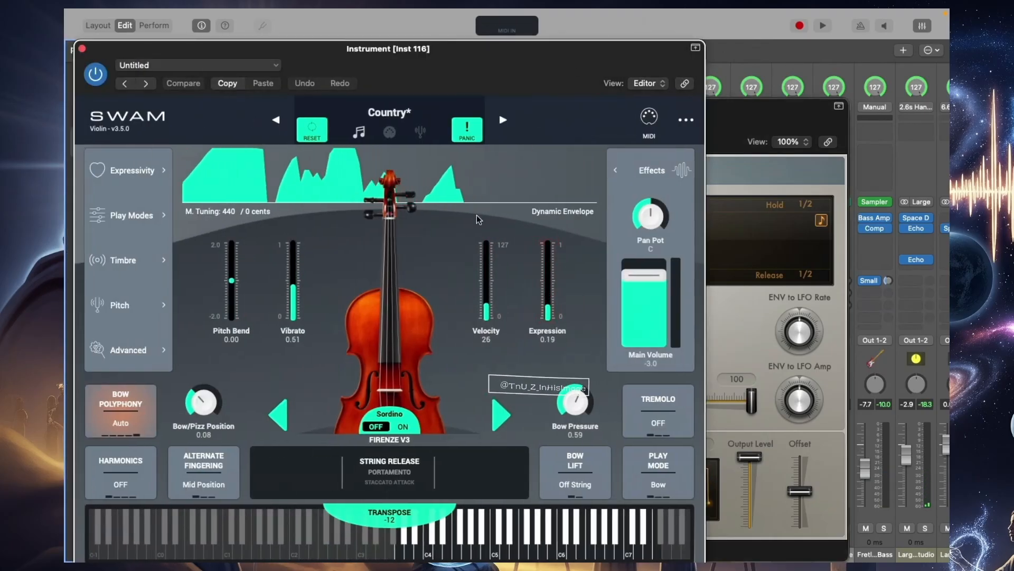
left_click(649, 117)
left_click(276, 279)
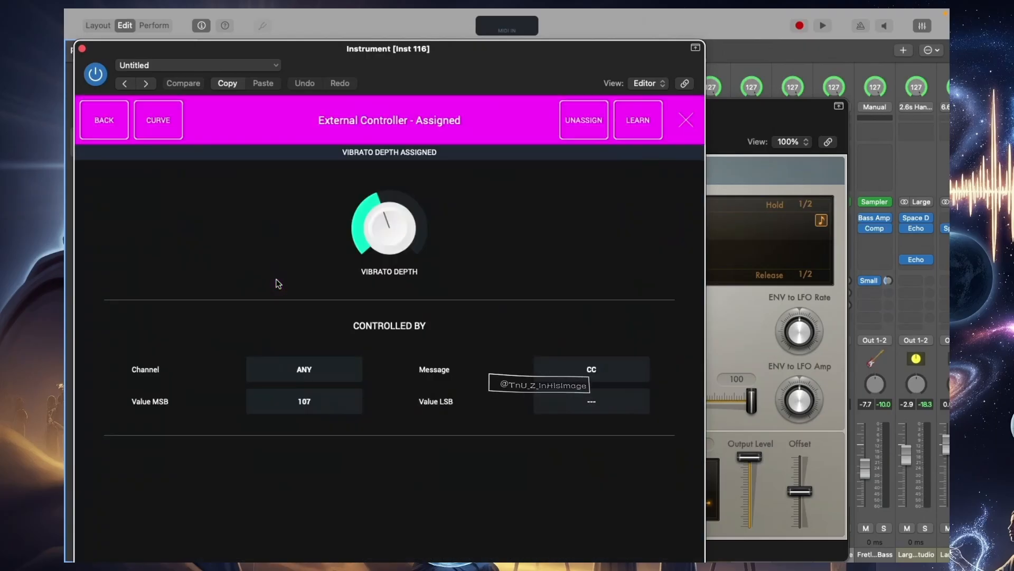
left_click(169, 121)
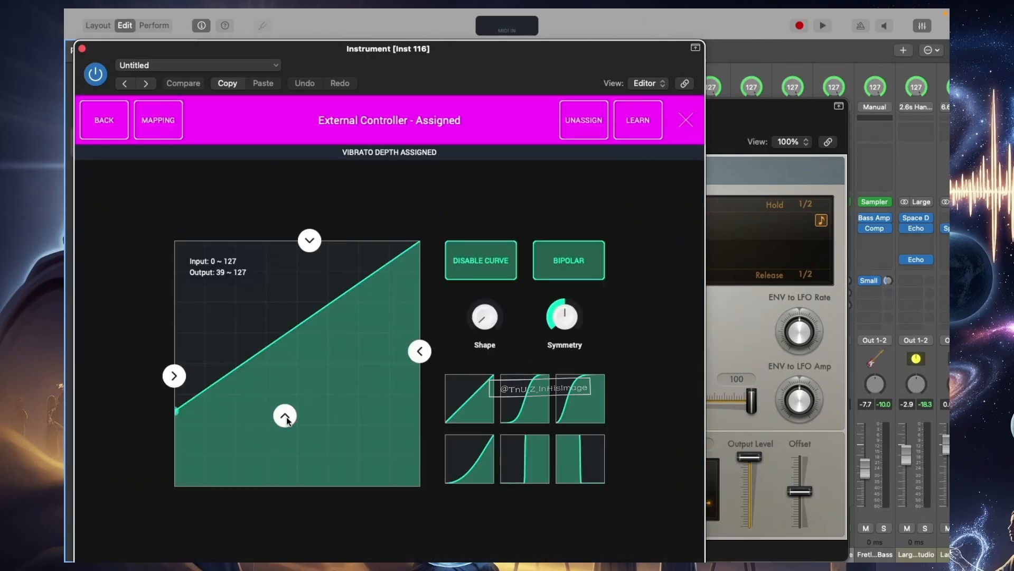
left_click_drag(285, 415, 296, 550)
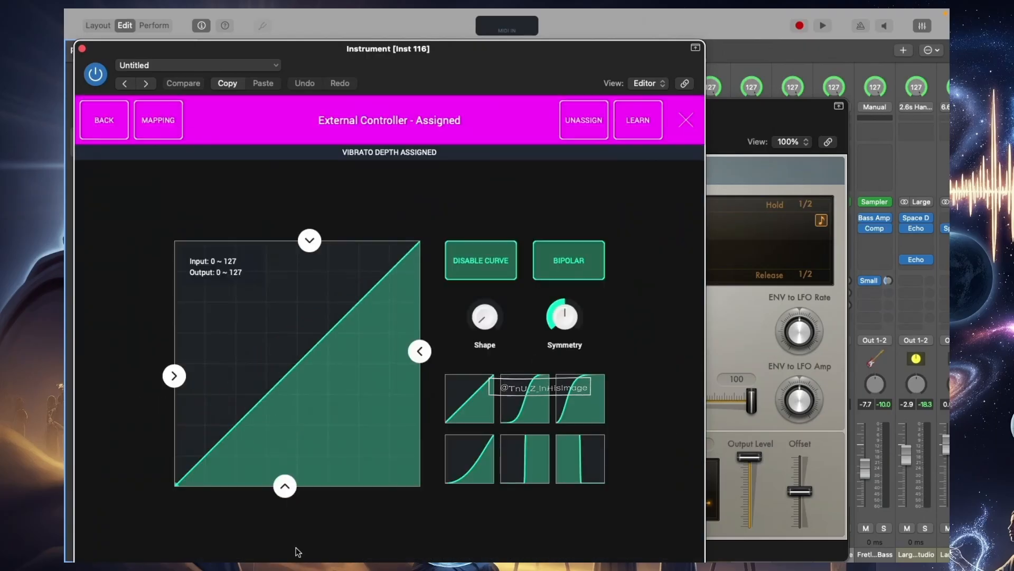
Try the S-shaped preset on the Vibrato mapping, apply the slow-start rising curve instead, and return to the mapping overview
left_click(530, 414)
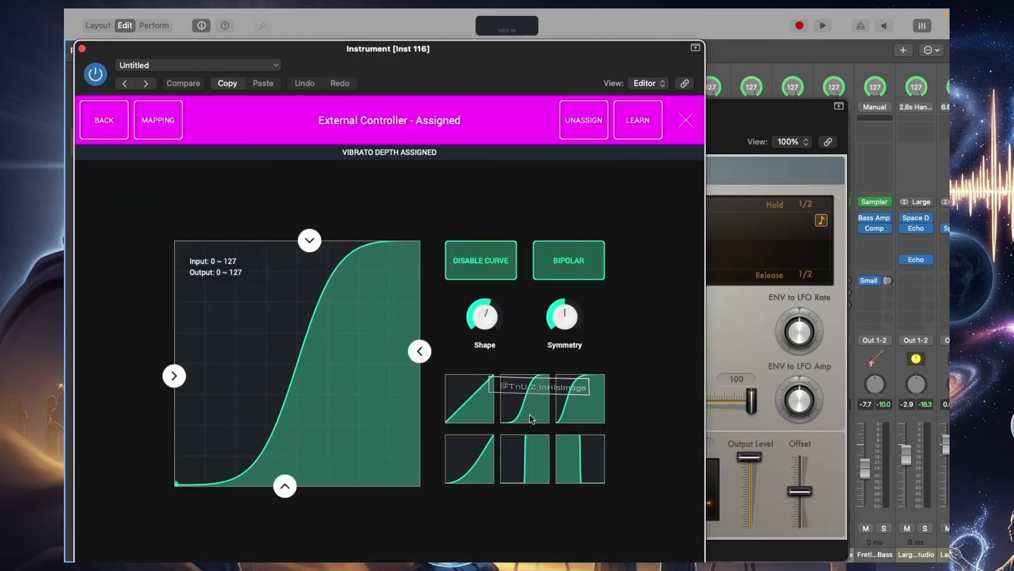
left_click(477, 461)
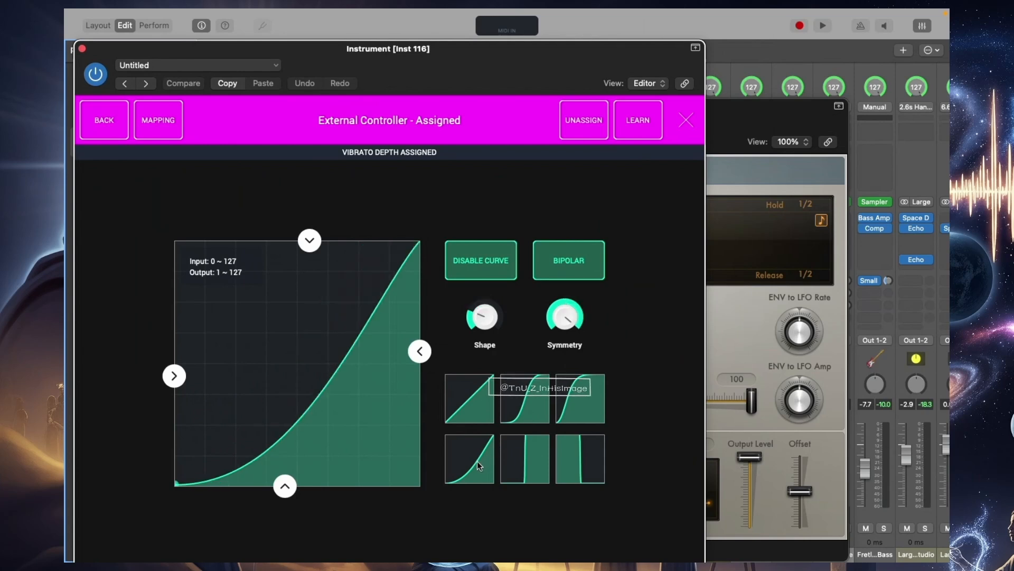
left_click(97, 120)
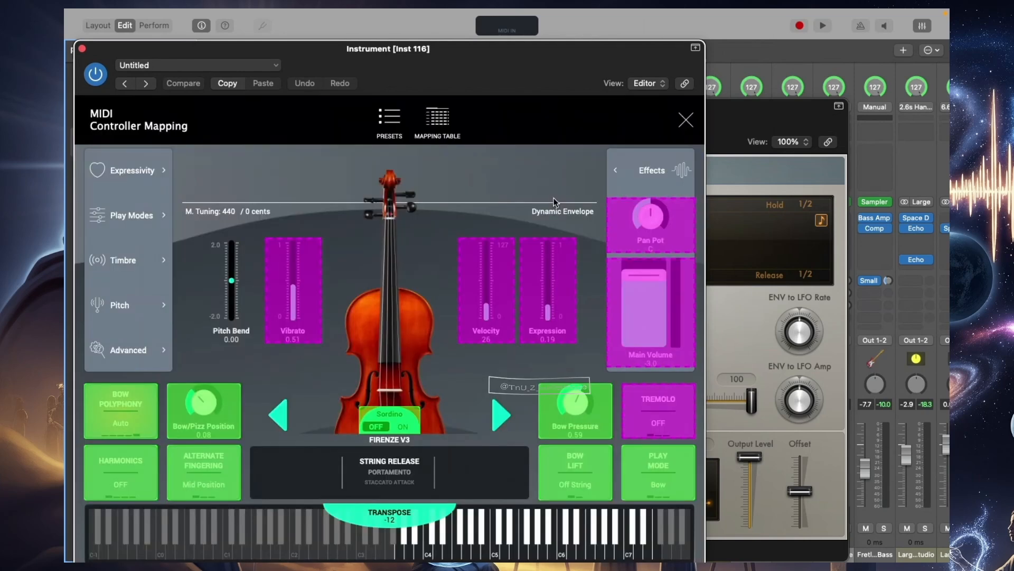
Apply the slow-start rising curve preset to the Expression mapping and close the MIDI controller mapping
left_click(544, 298)
left_click(158, 119)
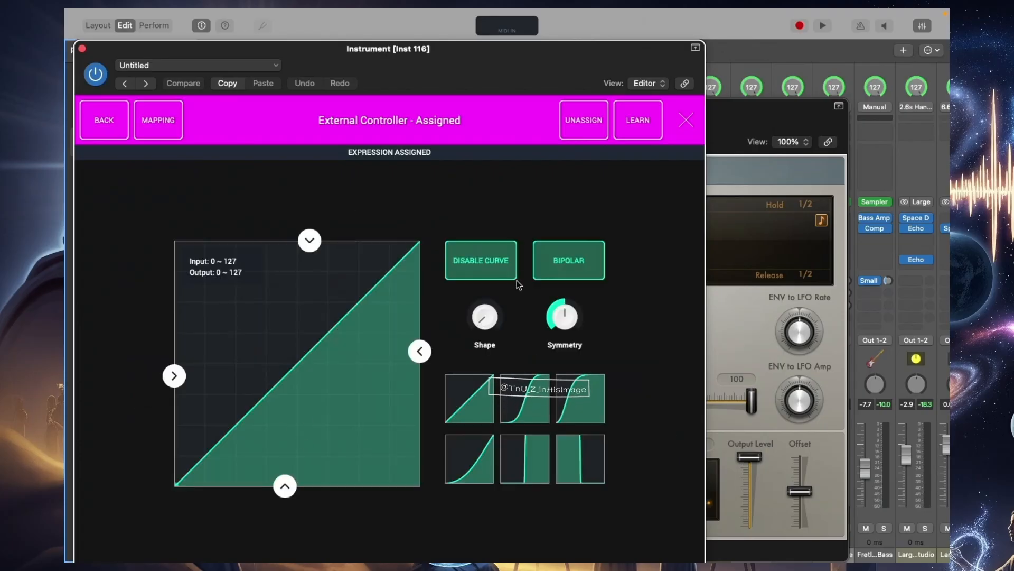
left_click(480, 464)
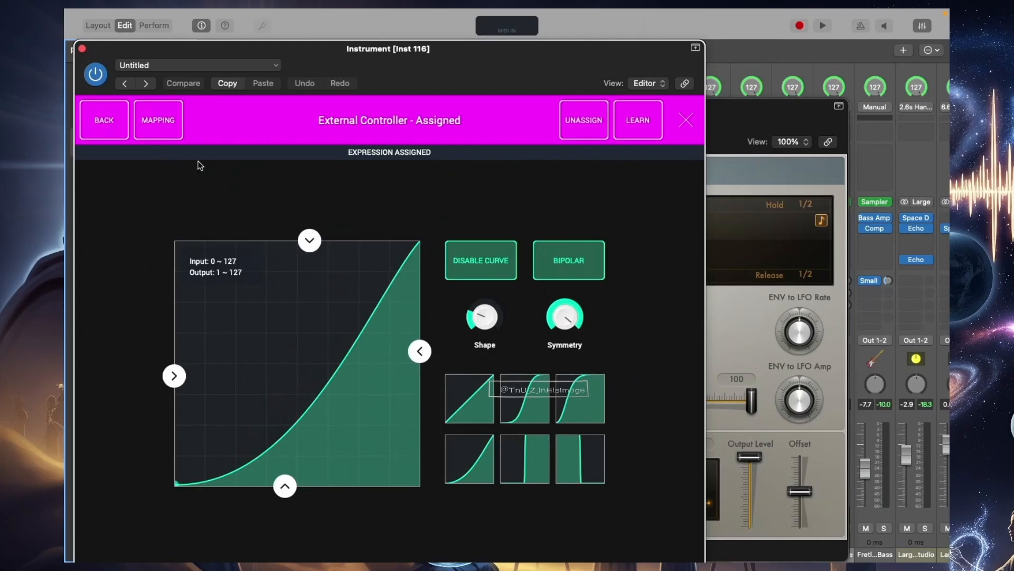
left_click(88, 111)
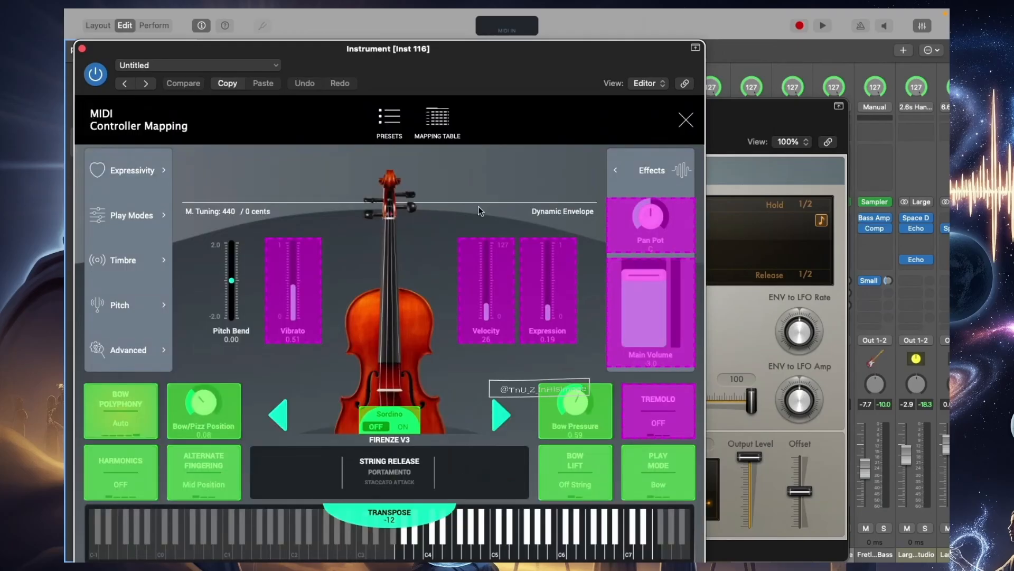
left_click(686, 118)
Bring the Modulator window in front of the SWAM Violin, reposition it while checking its envelope output, and close it
left_click(721, 120)
left_click_drag(691, 107, 786, 107)
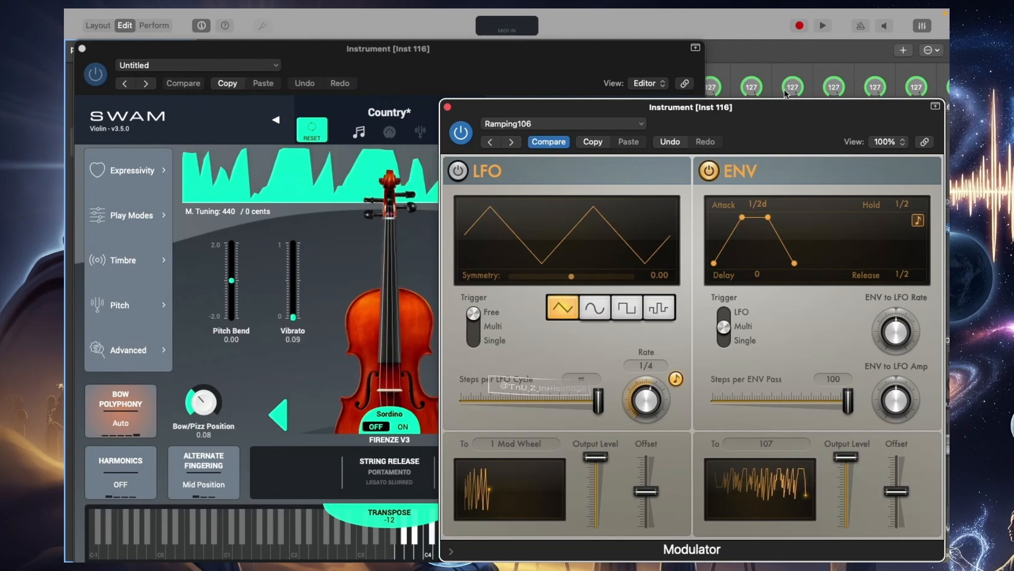
left_click_drag(786, 106, 482, 92)
mouse_move(607, 456)
left_mouse_down()
mouse_move(607, 437)
mouse_move(612, 456)
left_mouse_up()
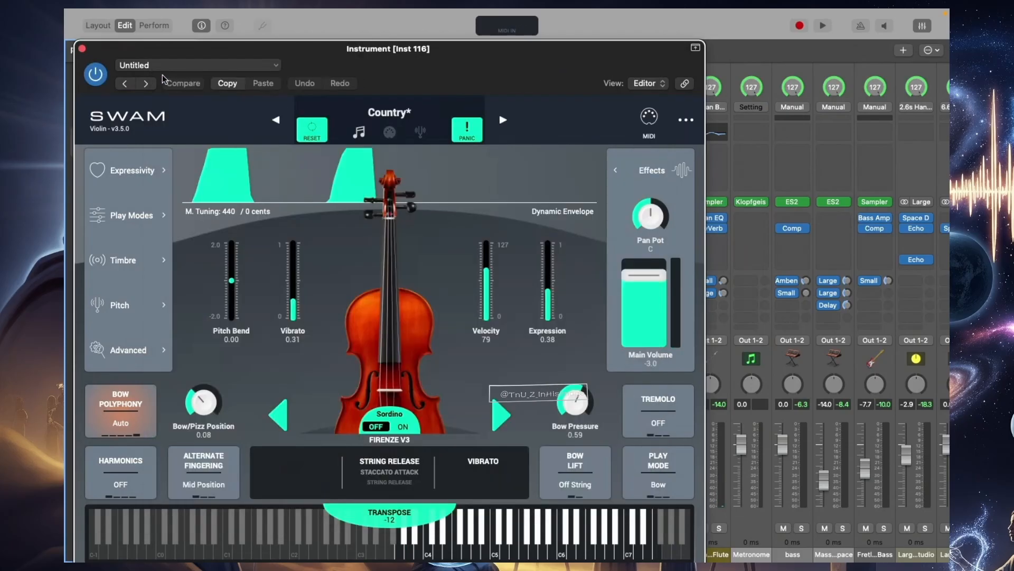
left_click(161, 72)
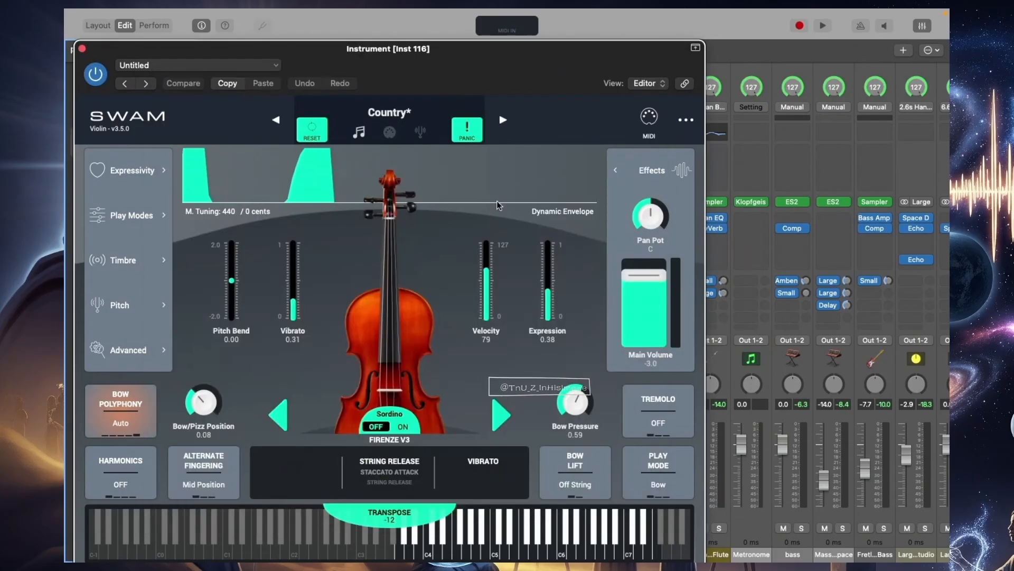
Move the SWAM Violin window clear of the Inst 116 strip and bypass the second Modifier MIDI effect
left_click_drag(589, 73, 523, 72)
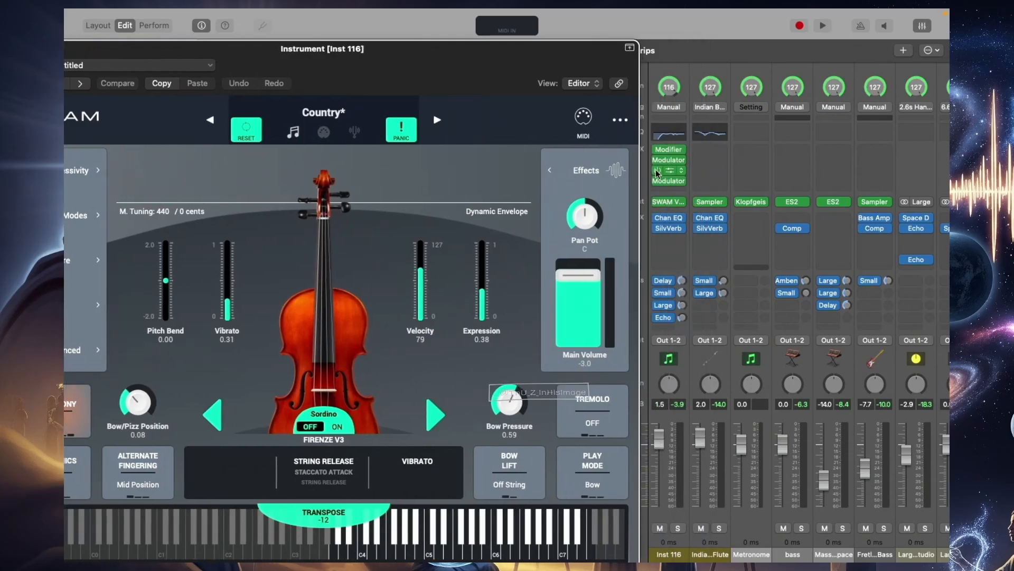
left_click(657, 171)
left_click(476, 108)
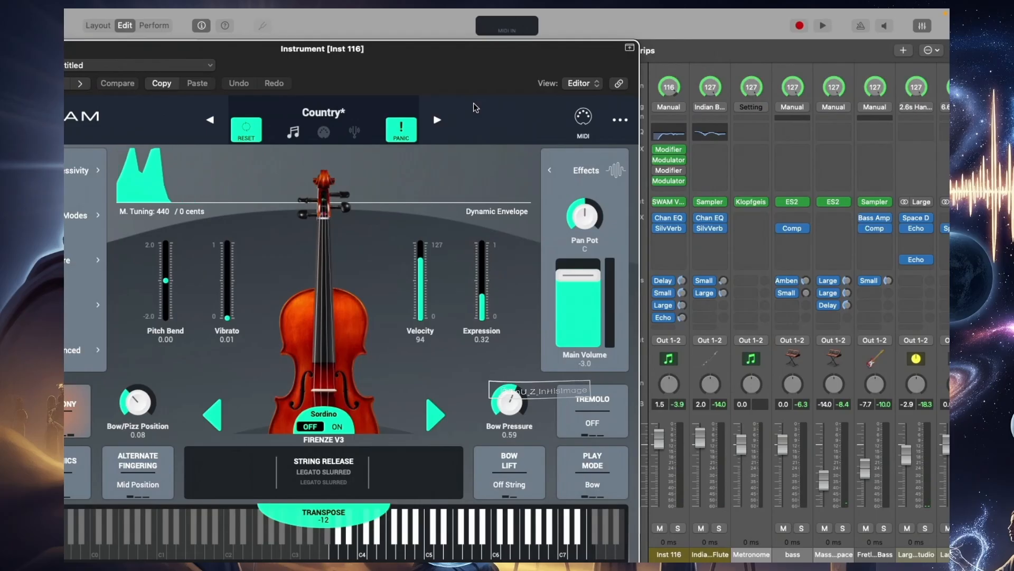
Set the SWAM Violin's transpose to 0 and close its window
left_click(320, 524)
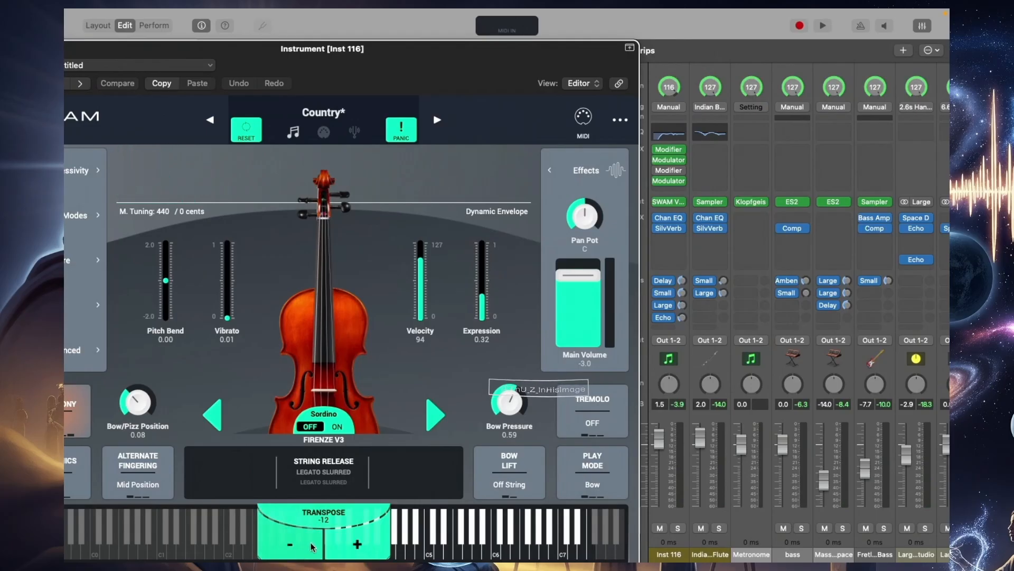
left_click(326, 524)
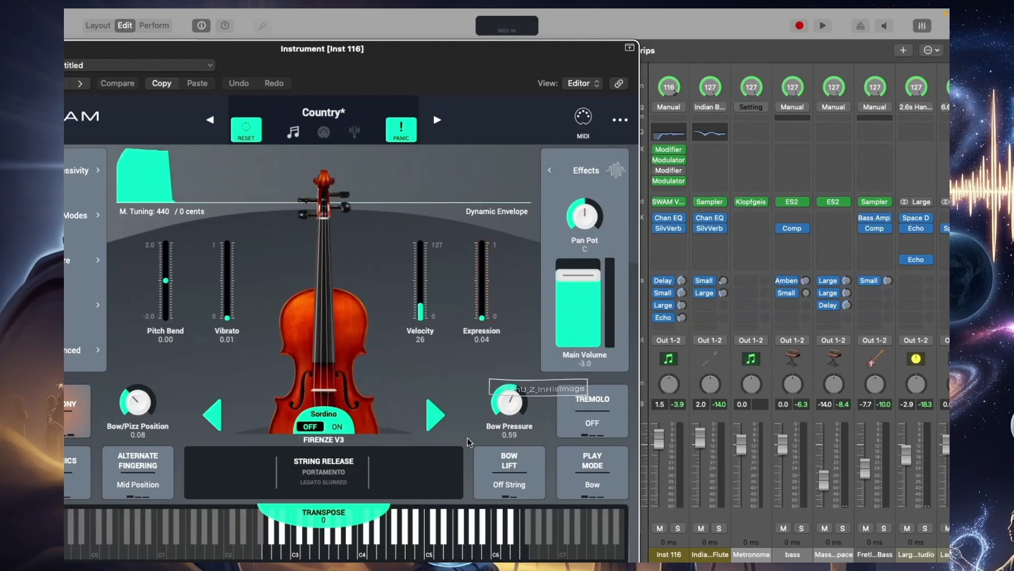
left_click_drag(234, 55, 335, 84)
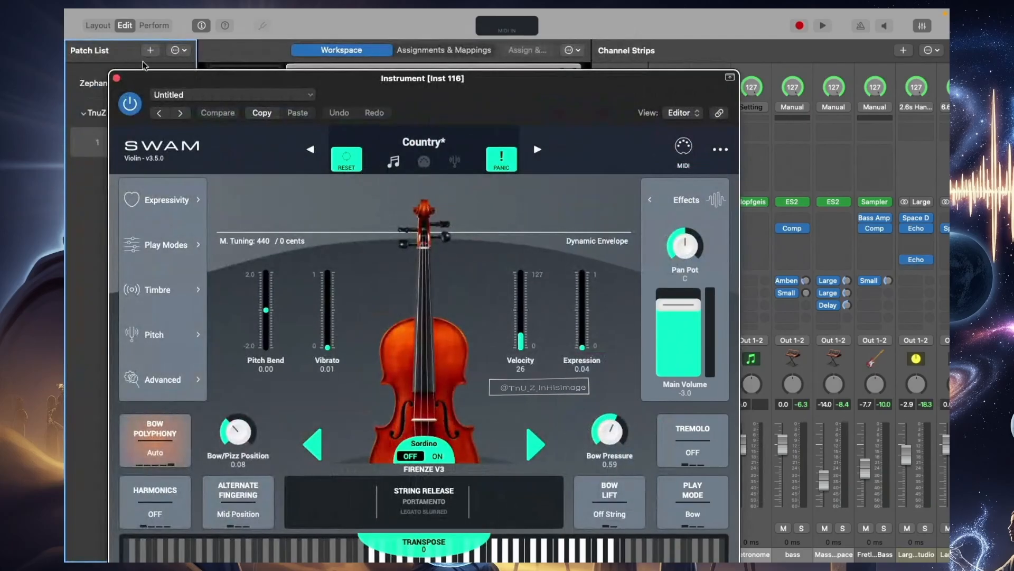
left_click(117, 78)
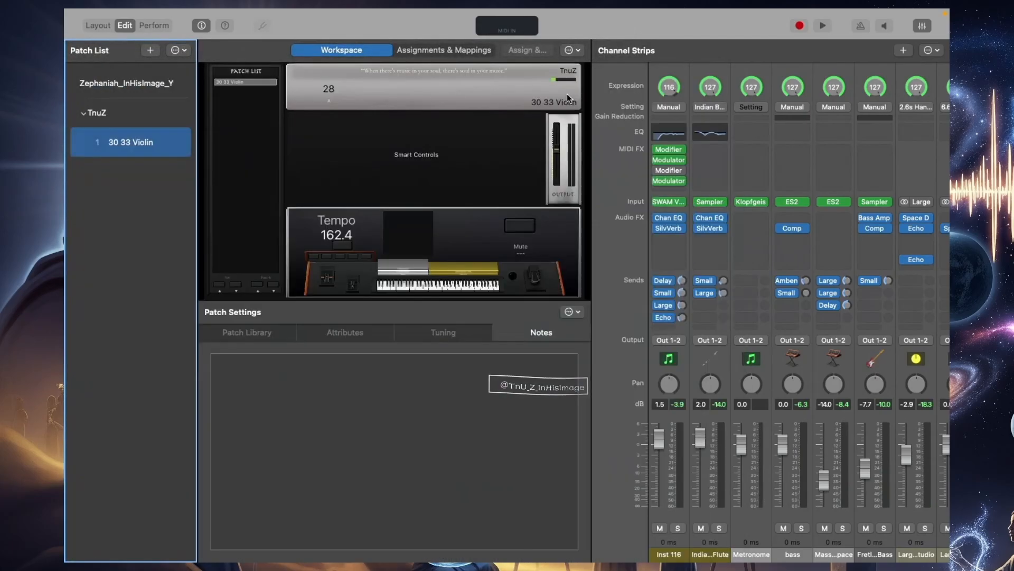
Insert a third Modifier MIDI effect below the last Modulator on the Inst 116 channel strip
left_click(666, 145)
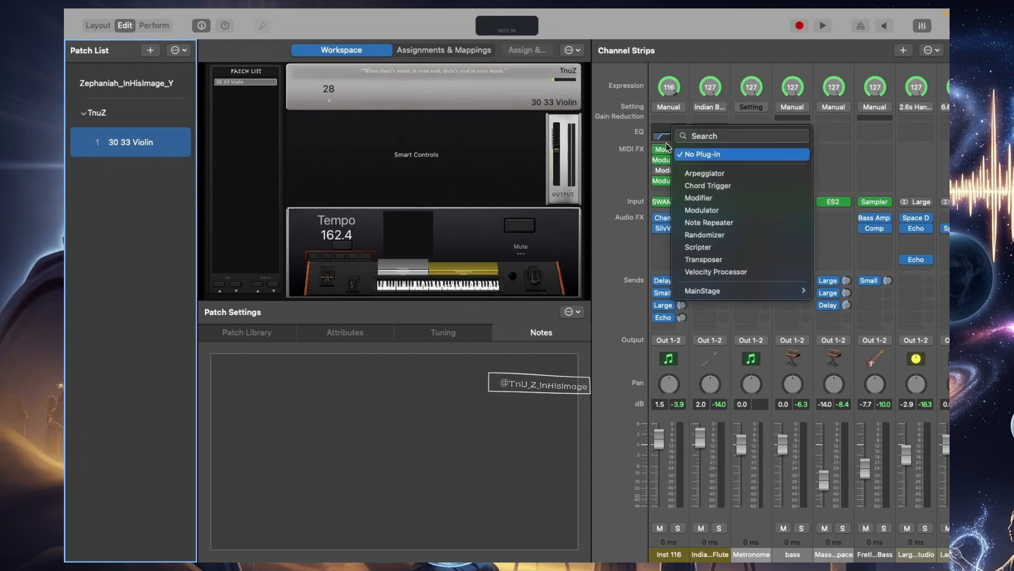
left_click(705, 198)
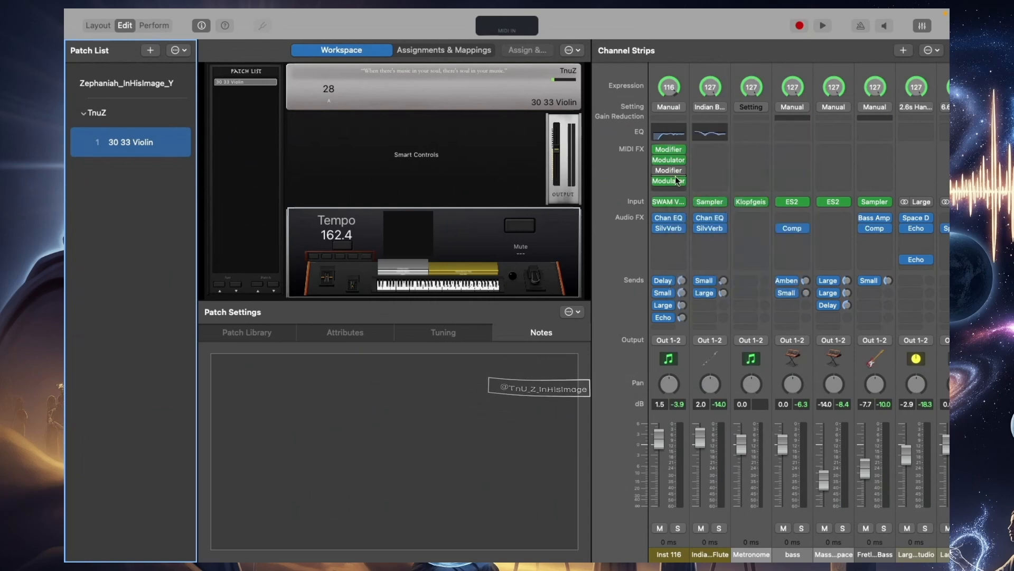
left_click(671, 190)
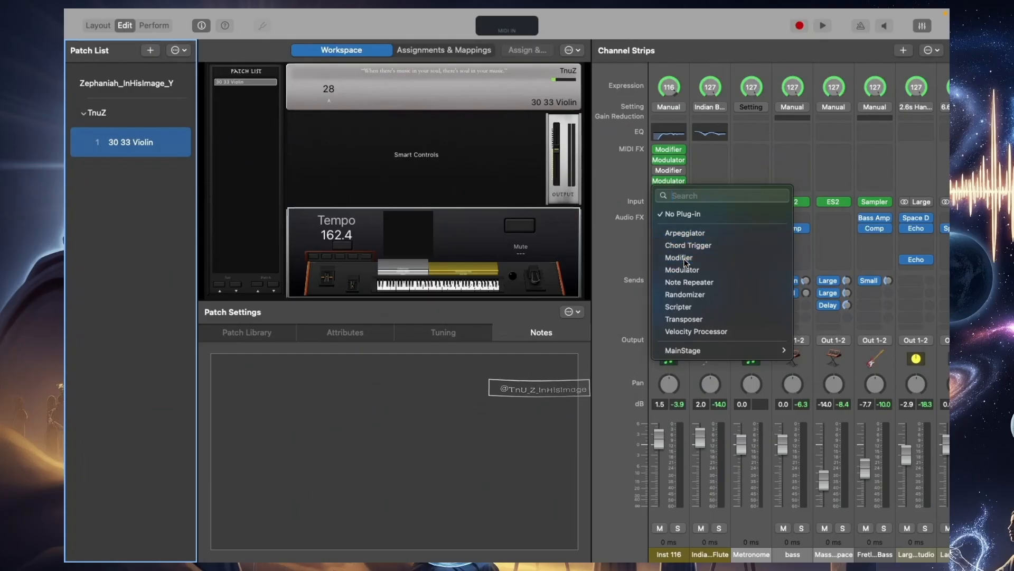
left_click(684, 258)
left_click(668, 180)
Set the new Modifier's input event to 1 Mod Wheel and reassign it to CC 106
left_click(508, 248)
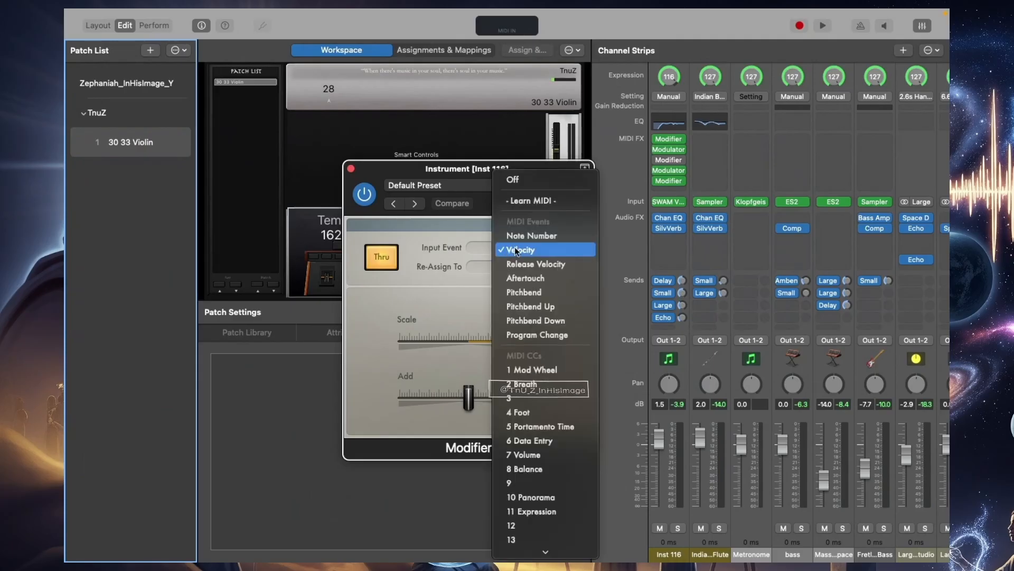
left_click(556, 372)
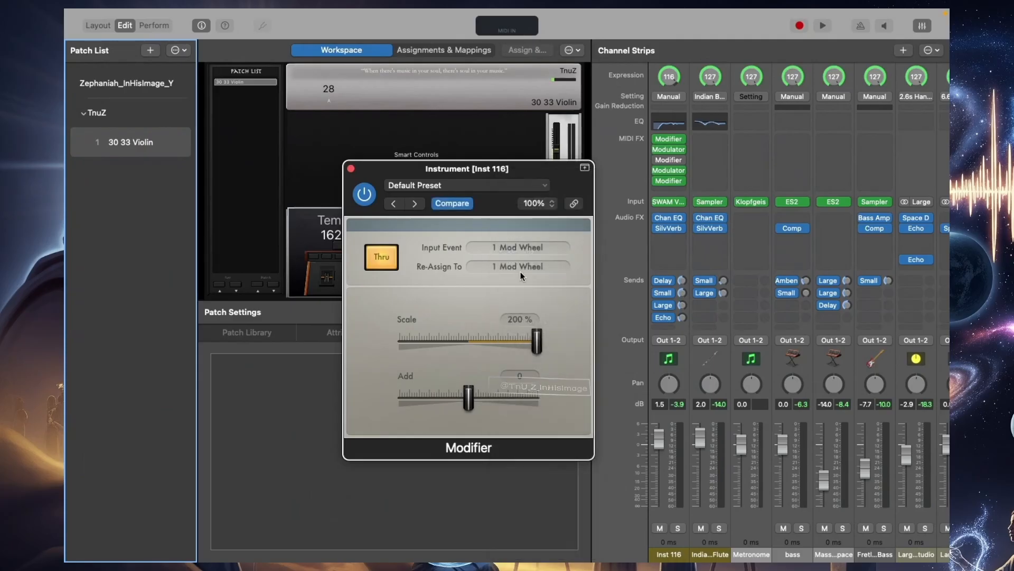
left_click(519, 270)
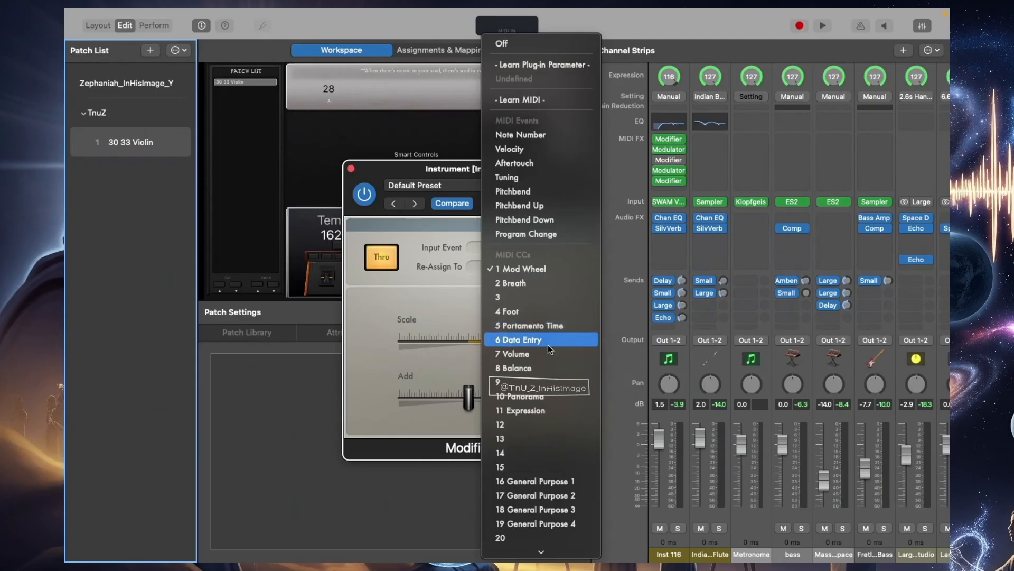
scroll(537, 465, "down", 20)
scroll(537, 464, "down", 3)
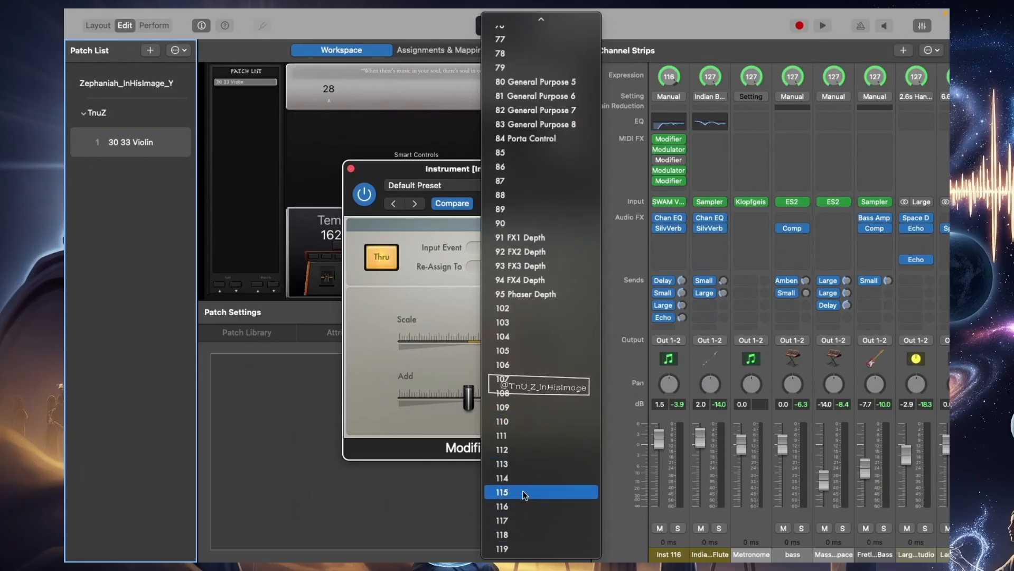
left_click(510, 364)
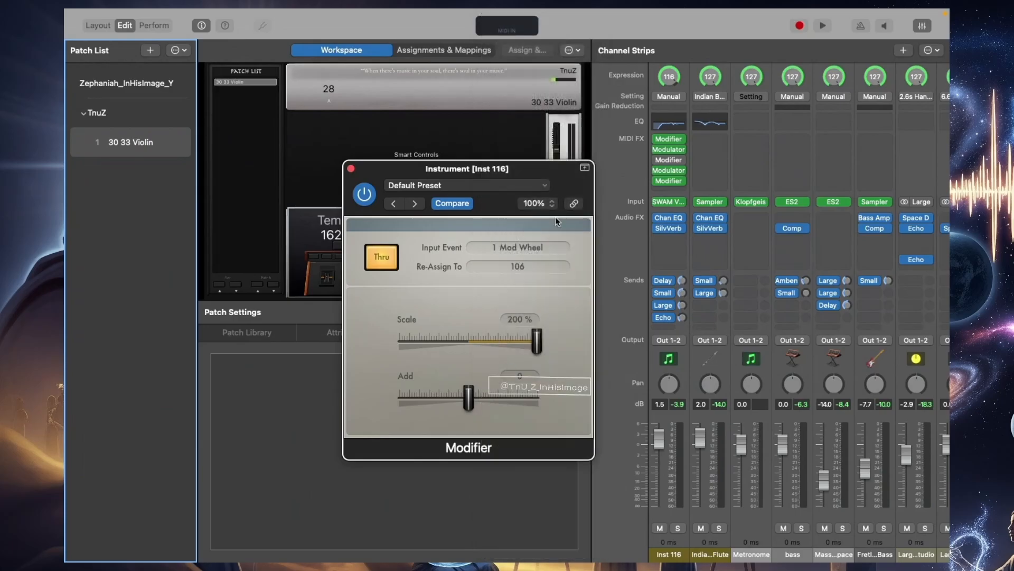
Bypass the first Modulator on Inst 116 and turn off Thru in the new Modifier
left_click(657, 150)
left_click_drag(536, 172, 490, 151)
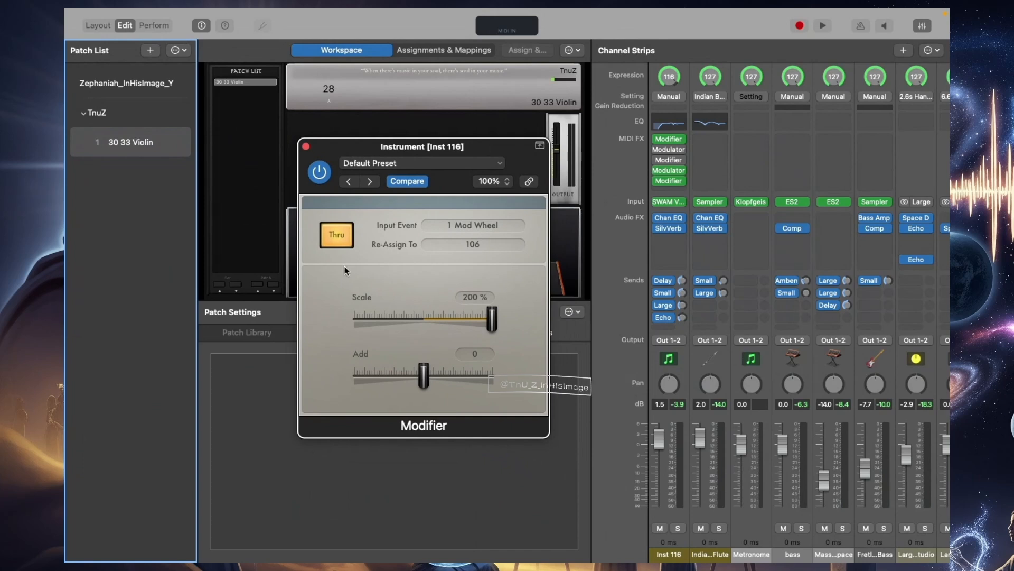
left_click(335, 246)
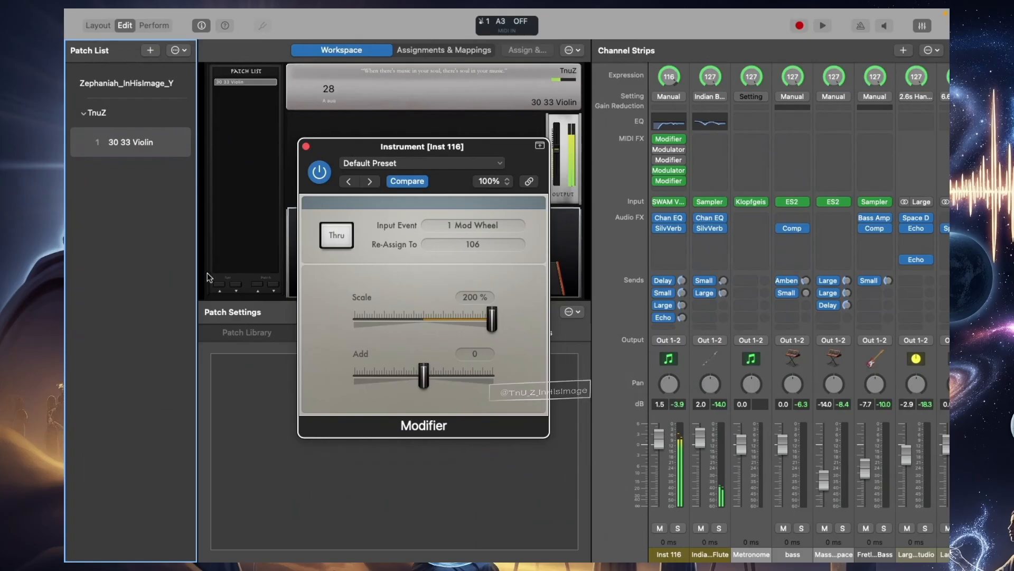
Move the Modifier window aside and open the SWAM Violin instrument window from the Inst 116 strip
left_click_drag(338, 155, 497, 230)
left_click(667, 202)
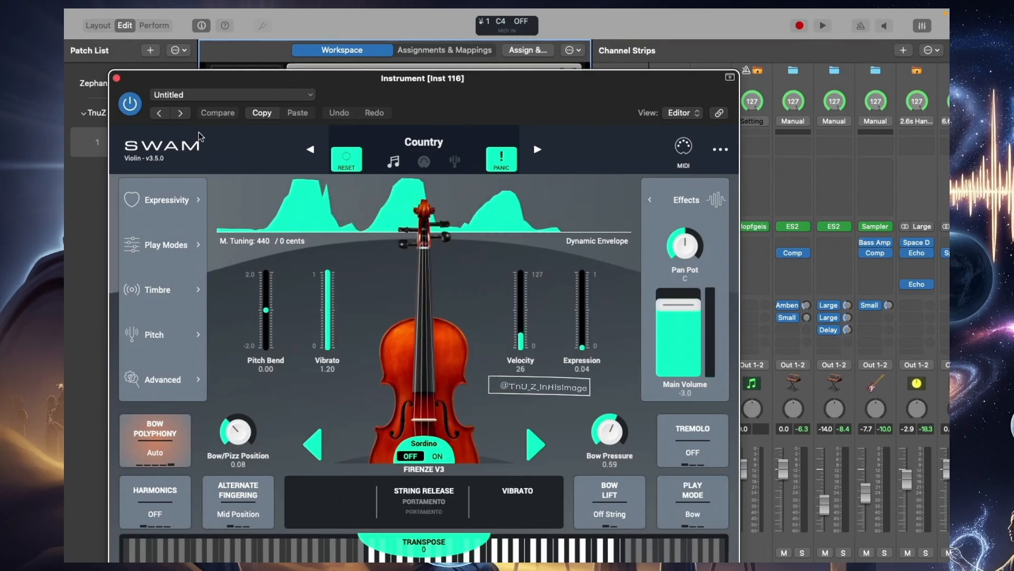
Close the SWAM Violin window and set the Scale of the last Modifier on Inst 116 to 135 %
left_click(117, 79)
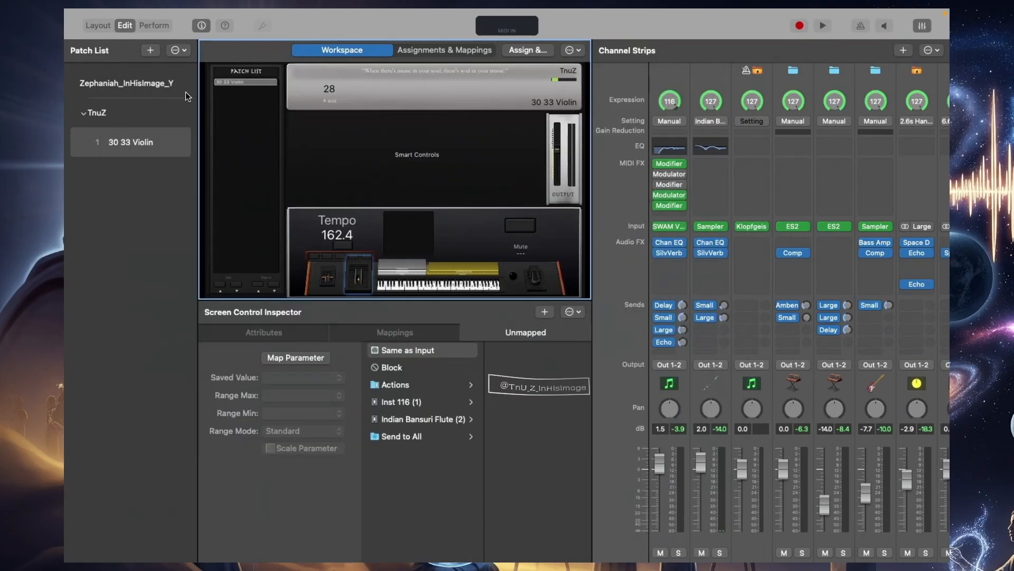
left_click(671, 207)
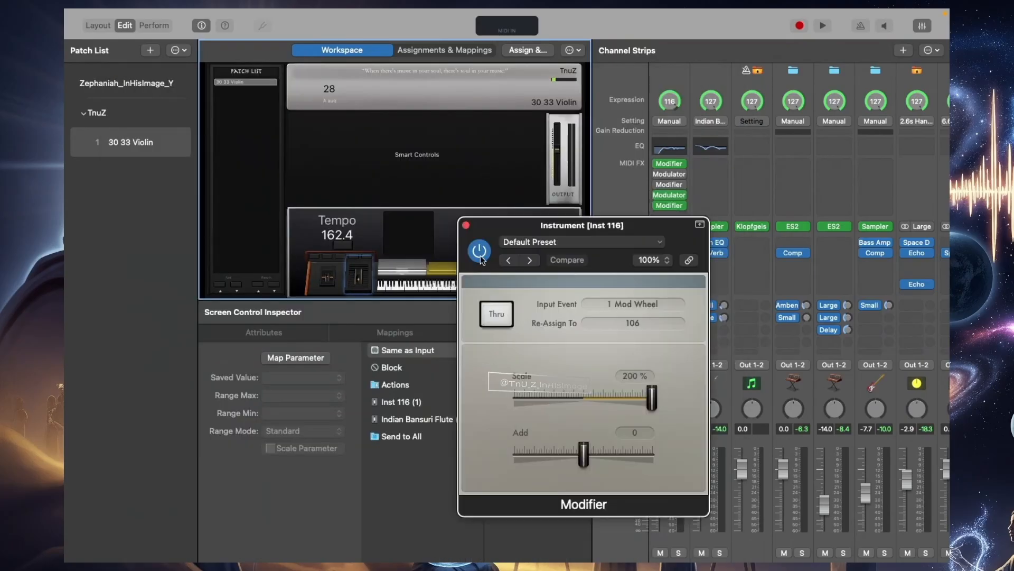
left_click_drag(645, 400, 588, 398)
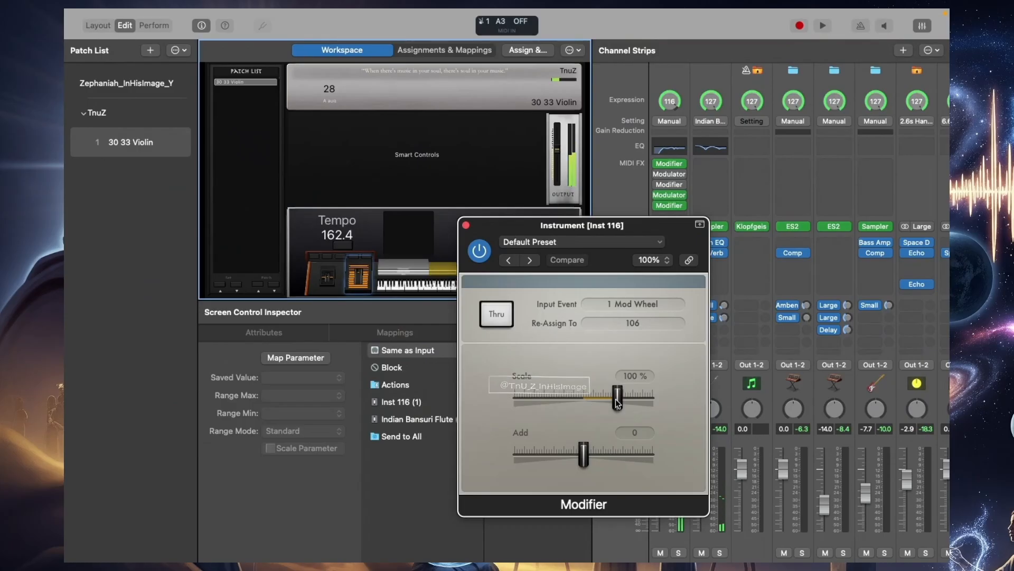
left_click_drag(617, 398, 627, 401)
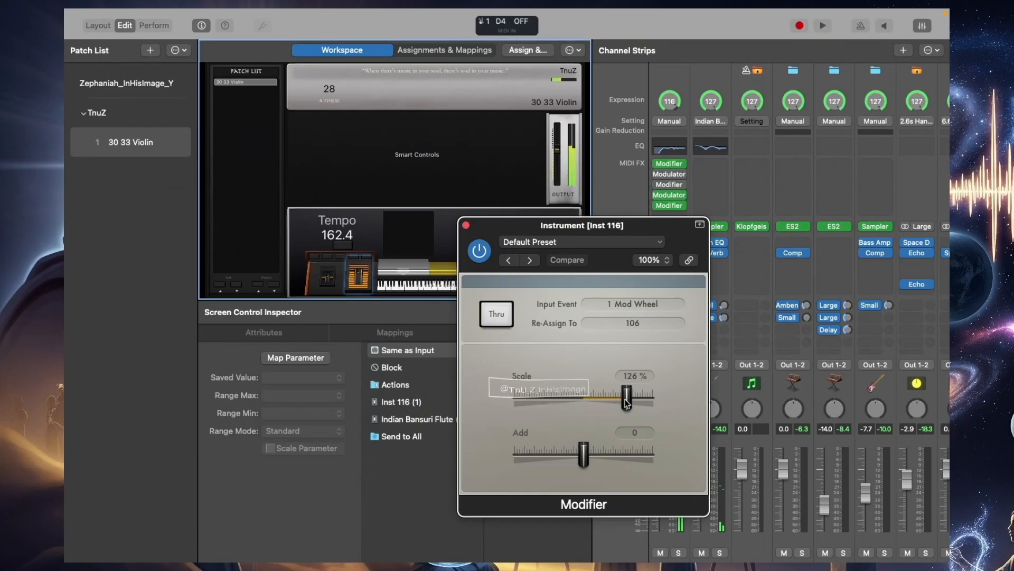
left_click_drag(627, 397, 628, 410)
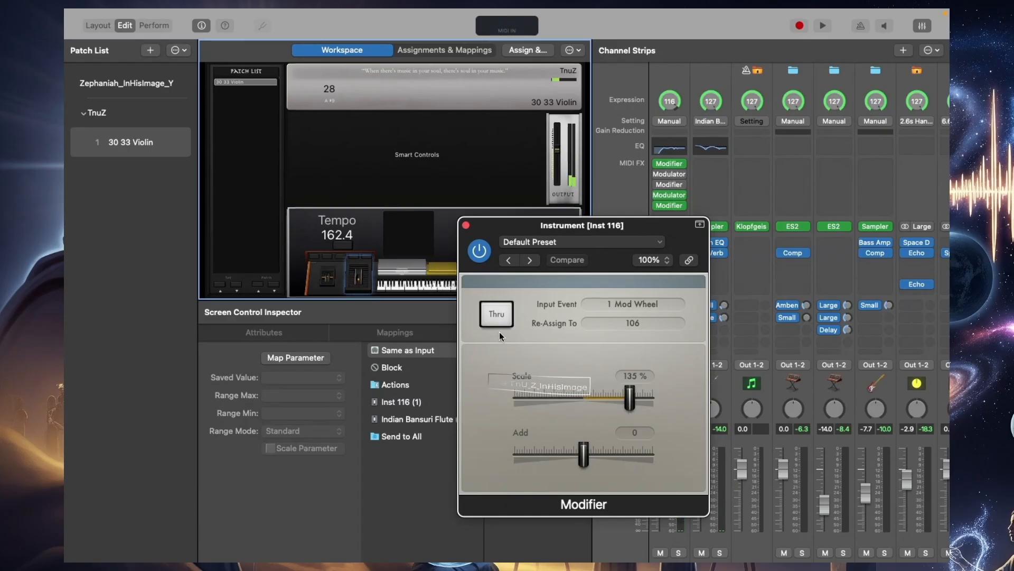
left_click(466, 226)
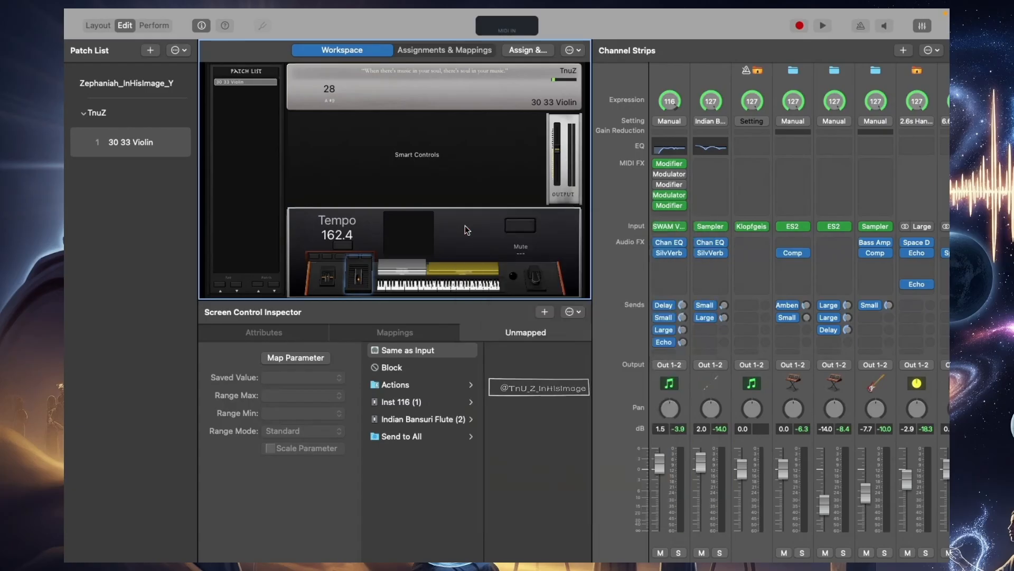
Re-enable the first Modulator on Inst 116 and bypass the last Modifier
left_click(659, 174)
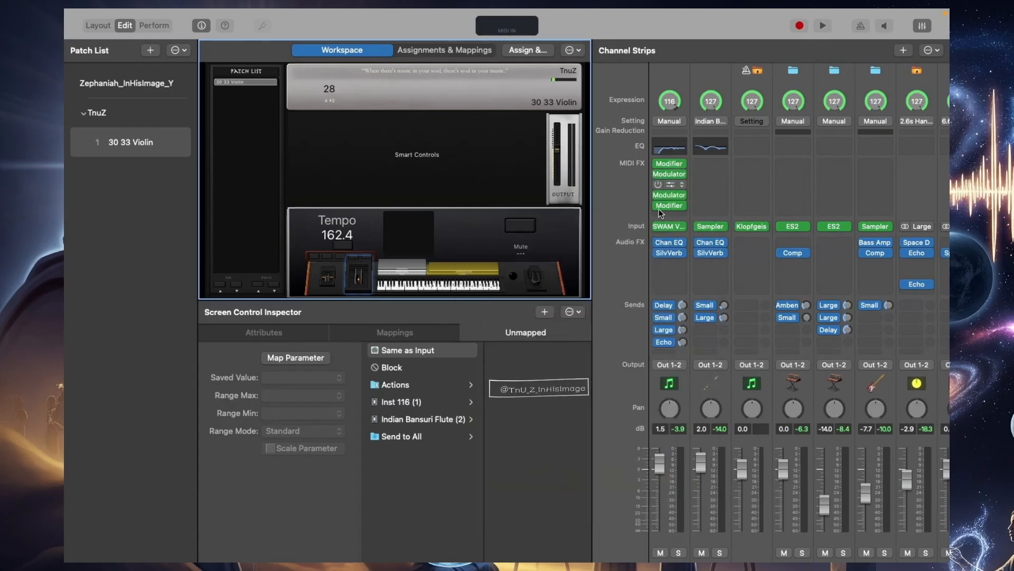
left_click(658, 206)
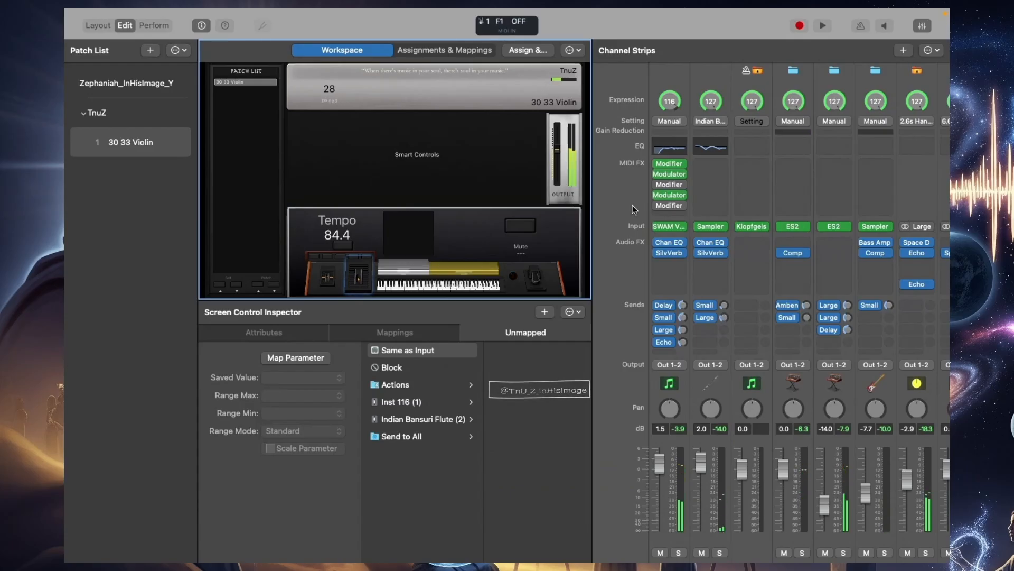
Set the envelope attack of the first Modulator, which outputs to CC 106, to 1/4d with tempo sync kept on
left_click(671, 174)
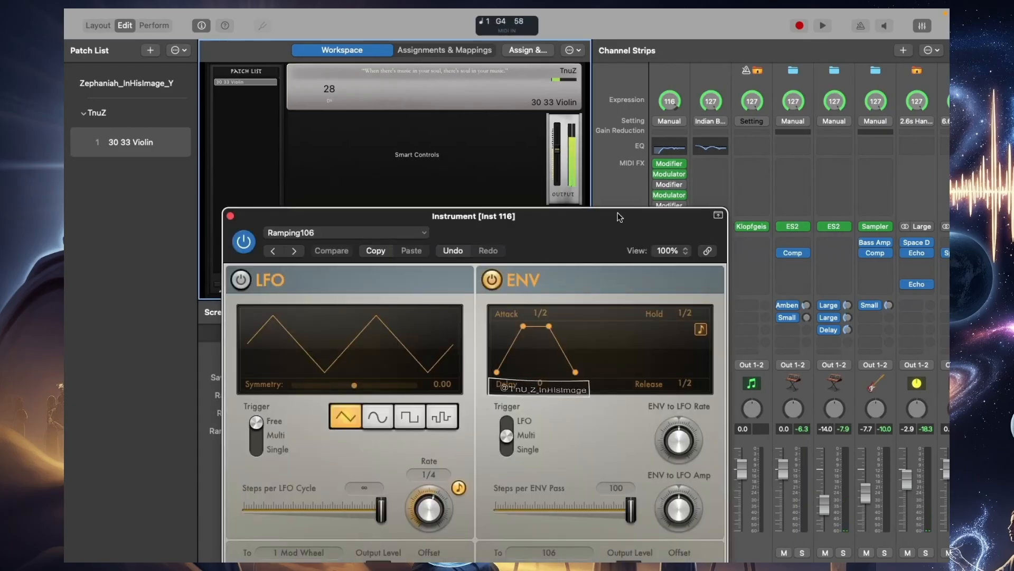
left_click_drag(611, 225, 512, 61)
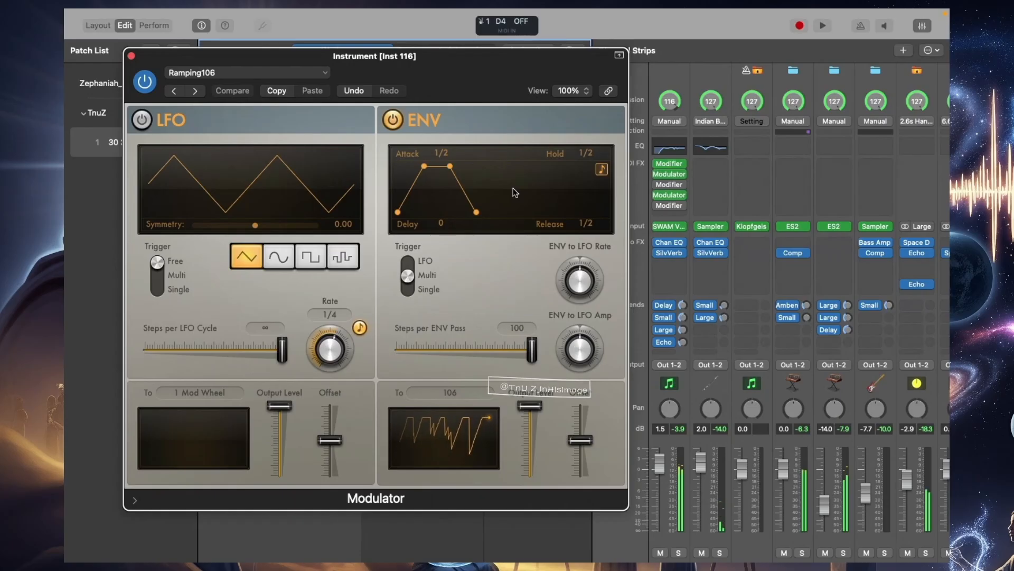
left_click(603, 170)
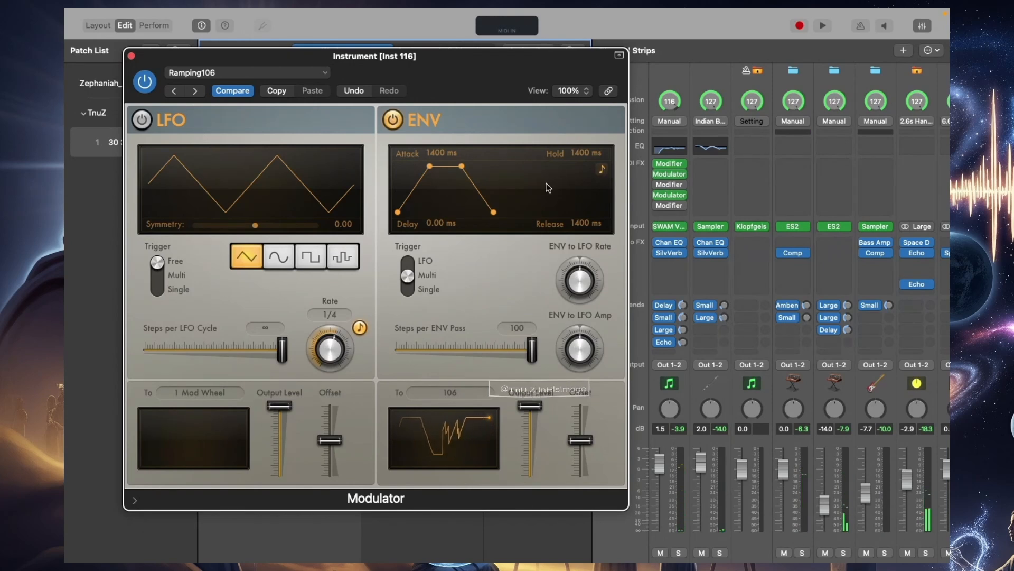
left_click(601, 171)
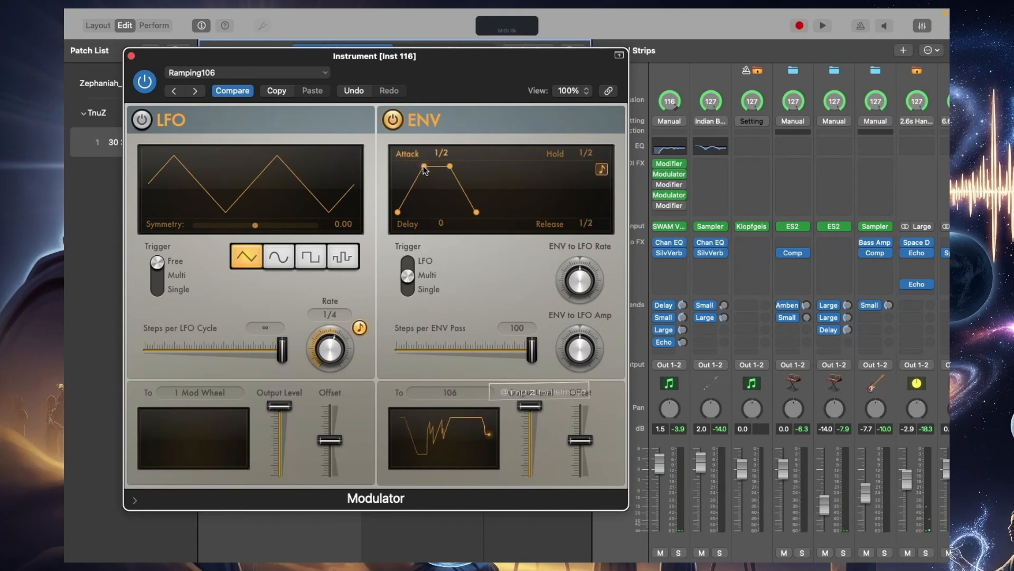
left_click_drag(426, 169, 421, 170)
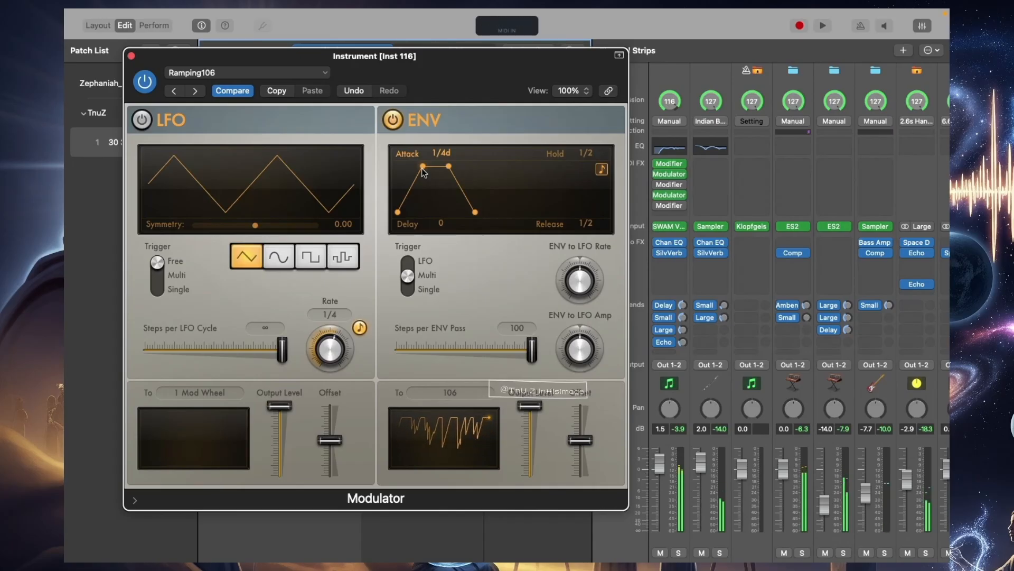
Set the envelope attack of the second Modulator, which outputs to CC 107, to 1/2t and close both Modulator windows
left_click(670, 195)
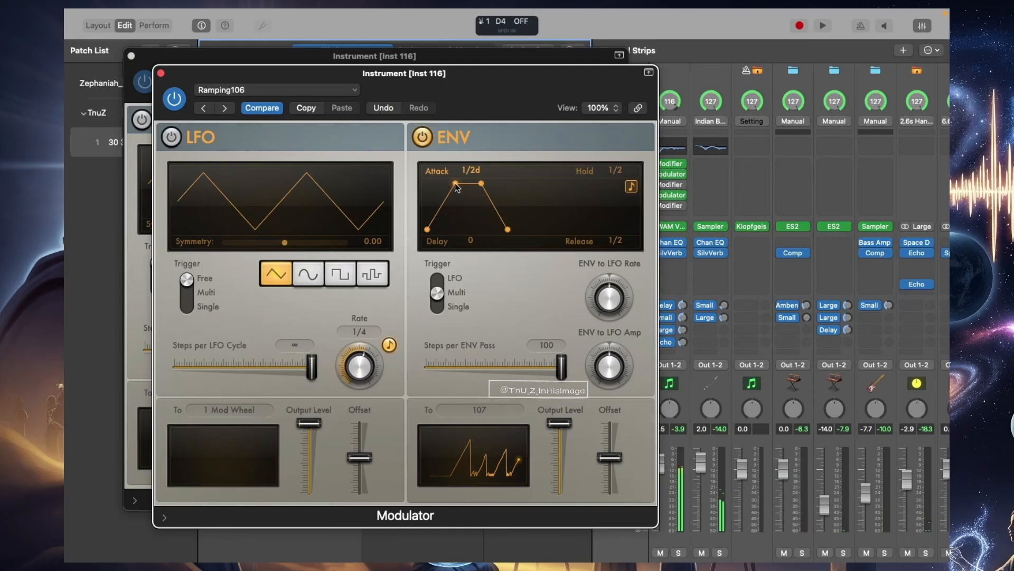
left_click_drag(456, 184, 452, 184)
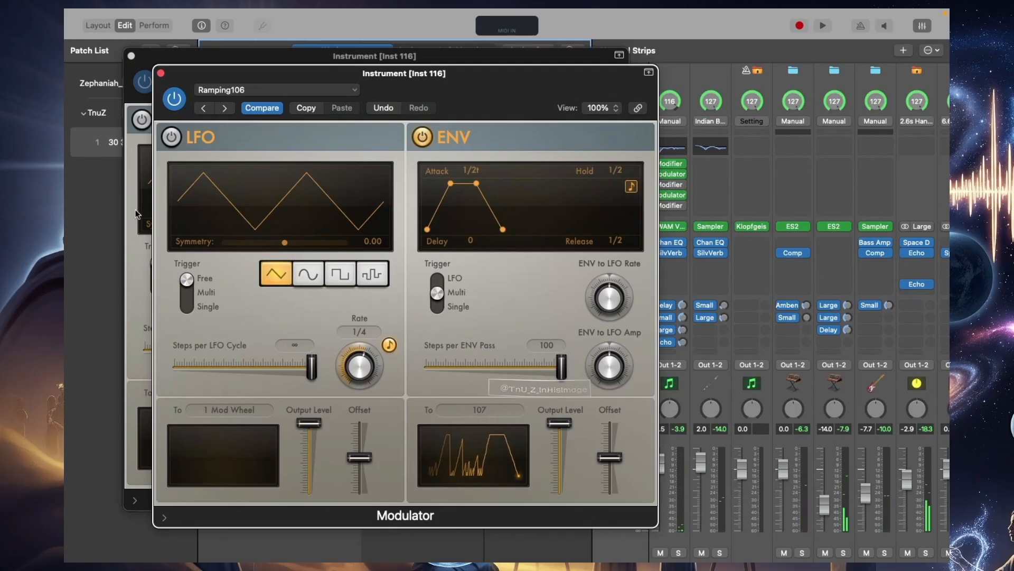
left_click(161, 73)
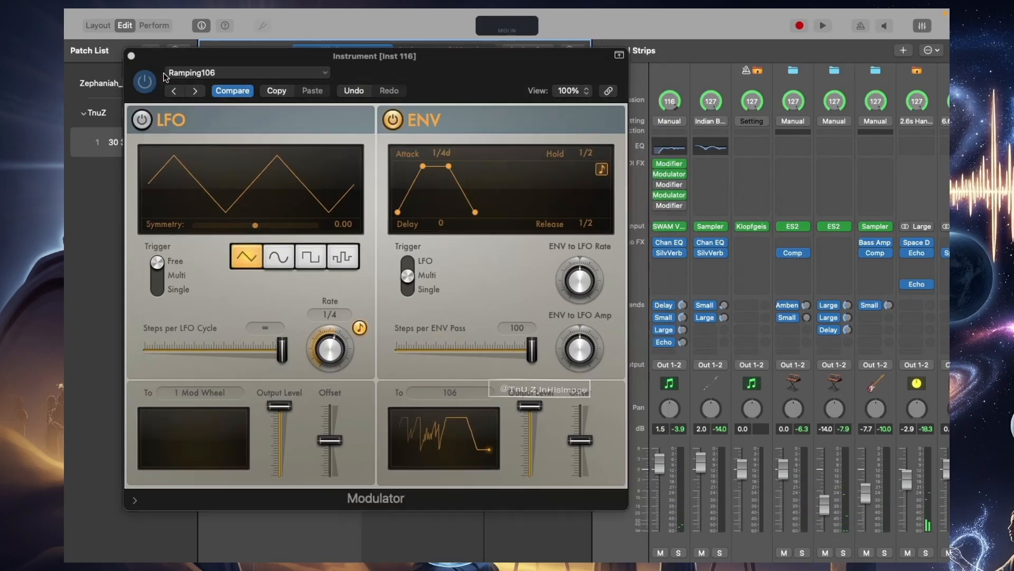
left_click(131, 56)
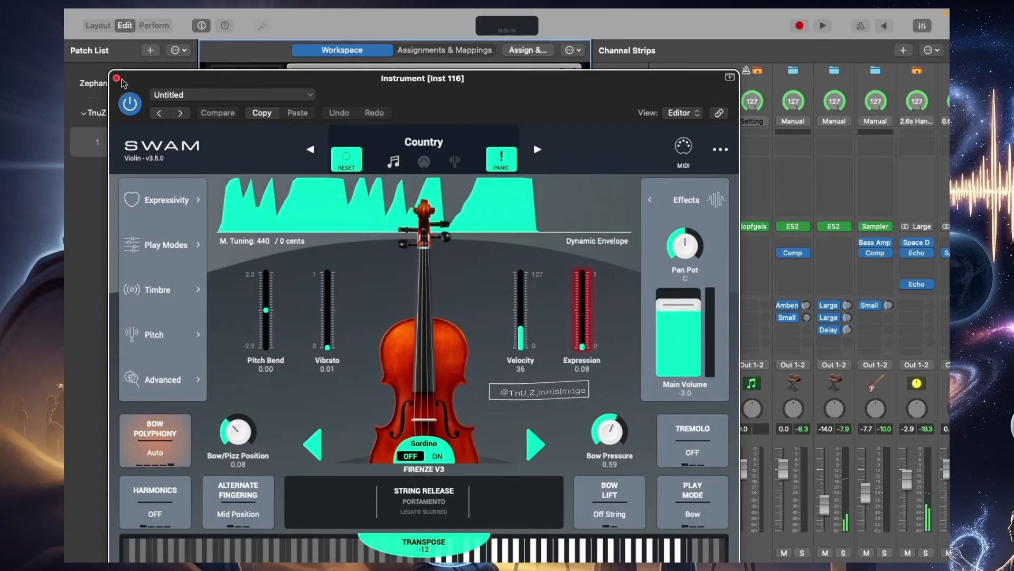
Reposition the SWAM Violin window and reset the instrument's transpose to 0
left_click_drag(136, 88, 490, 80)
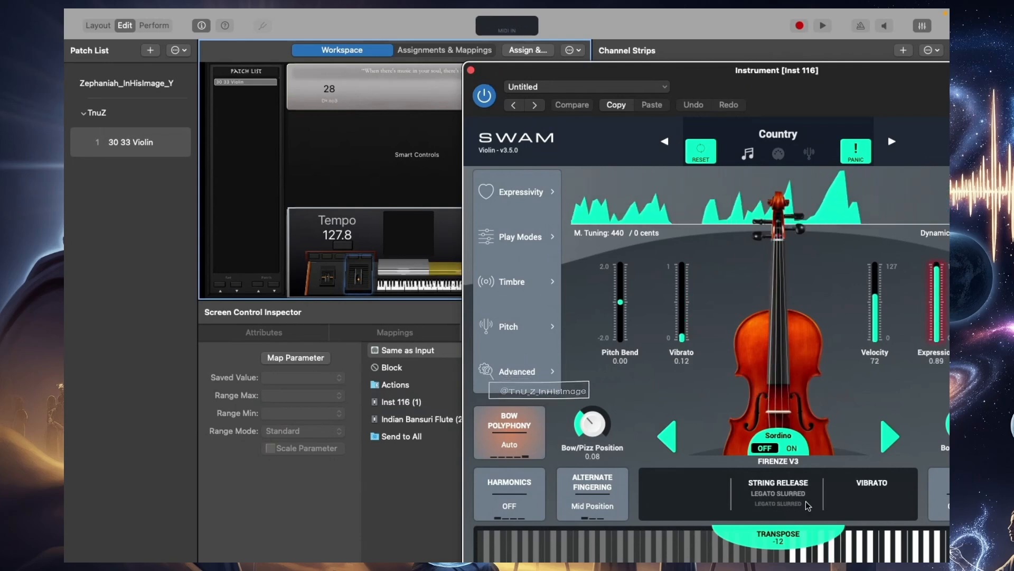
double_click(782, 534)
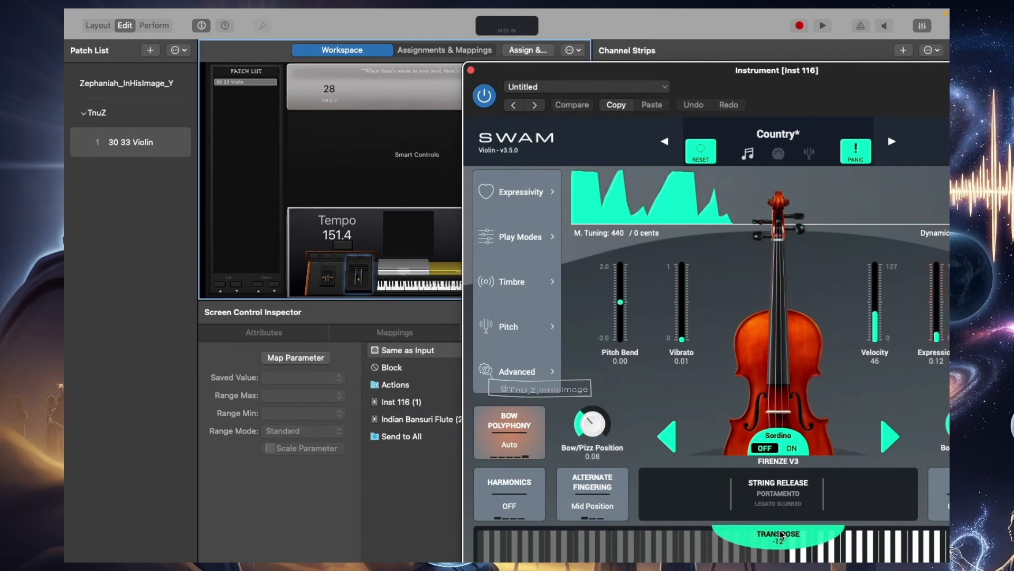
left_click_drag(816, 96, 587, 79)
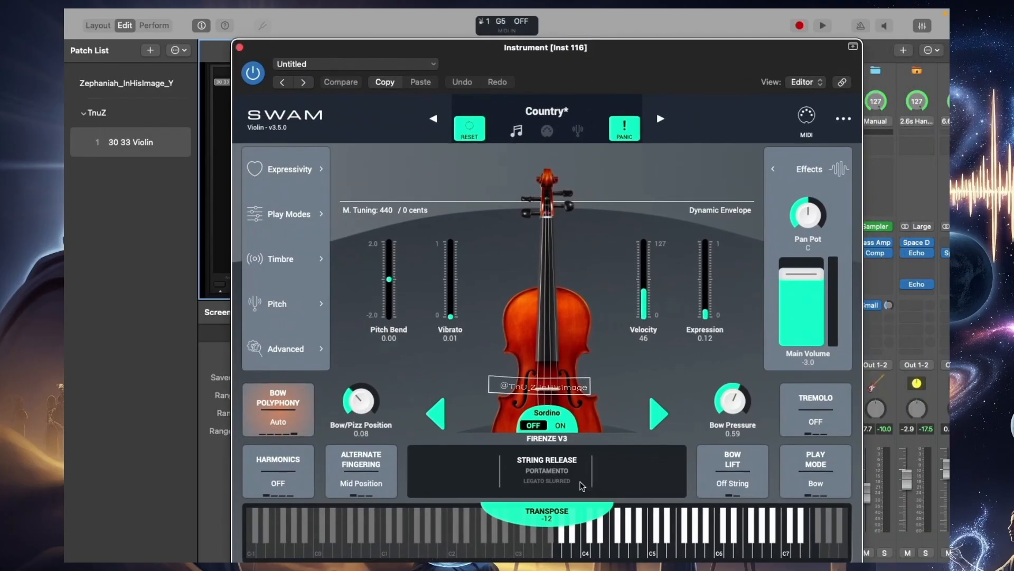
double_click(553, 516)
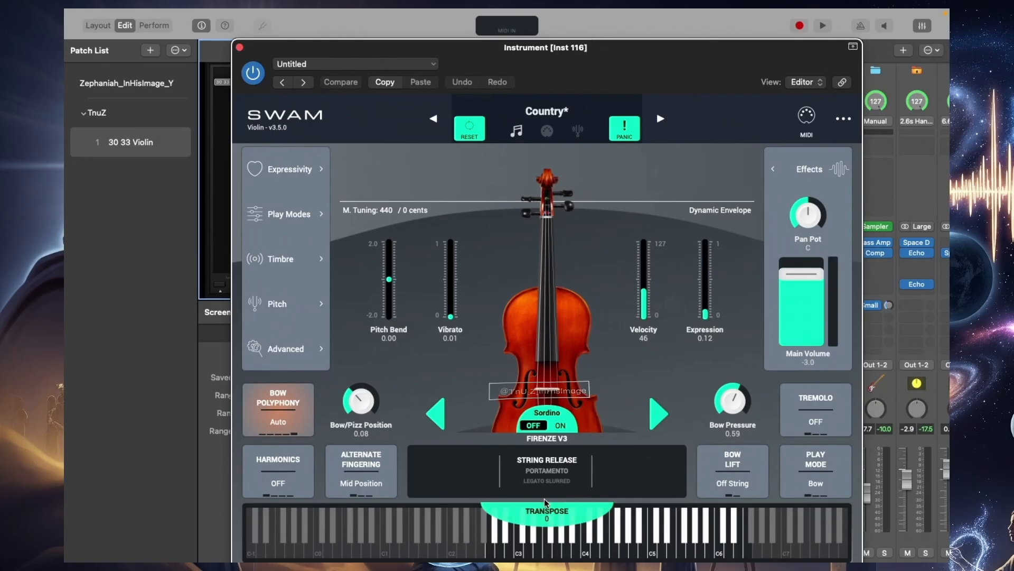
Examine the SWAM Violin's MIDI controller mapping view, close it and move the instrument window aside
left_click(806, 117)
mouse_move(540, 512)
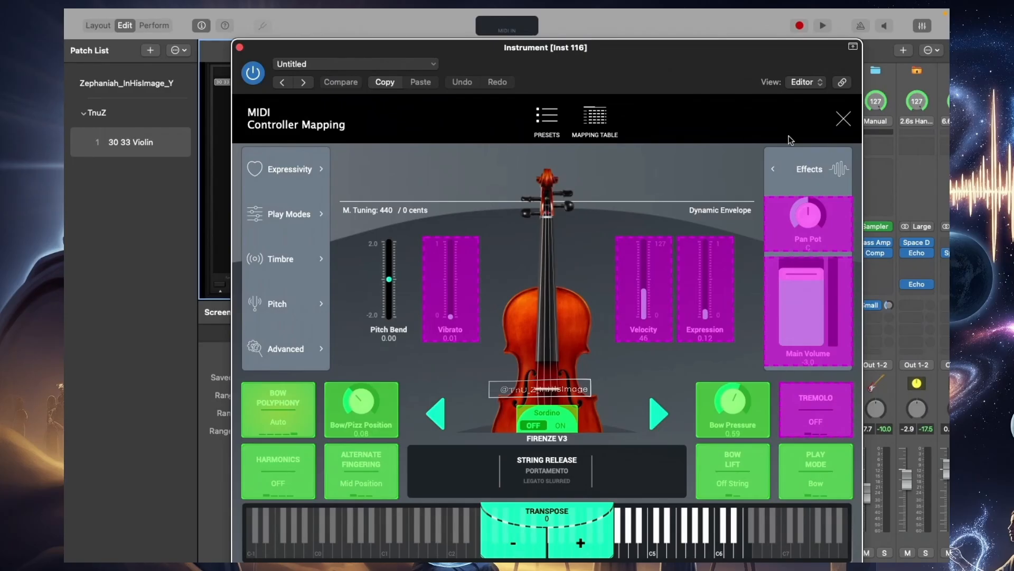
left_click(843, 119)
left_click_drag(657, 64, 894, 64)
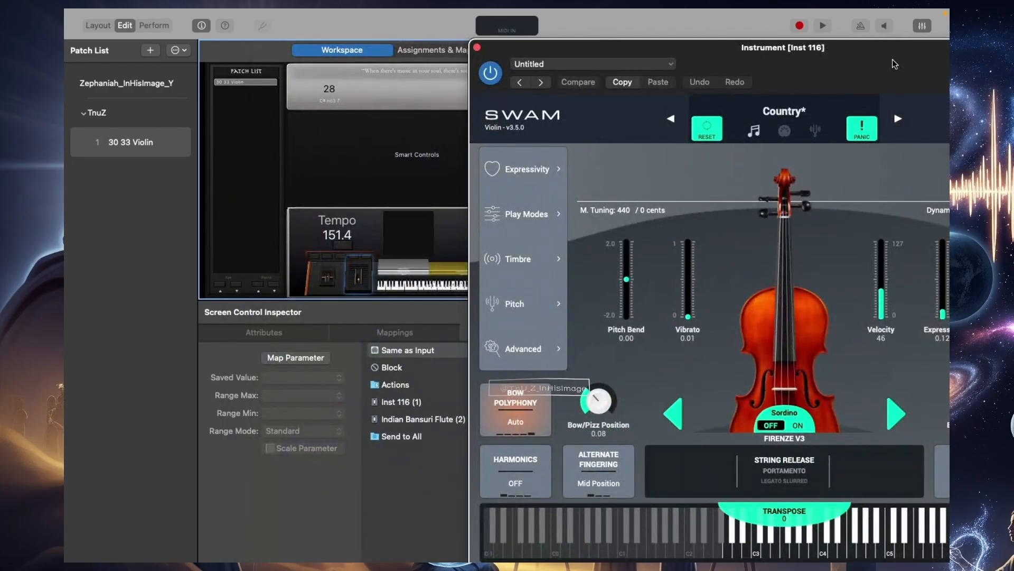